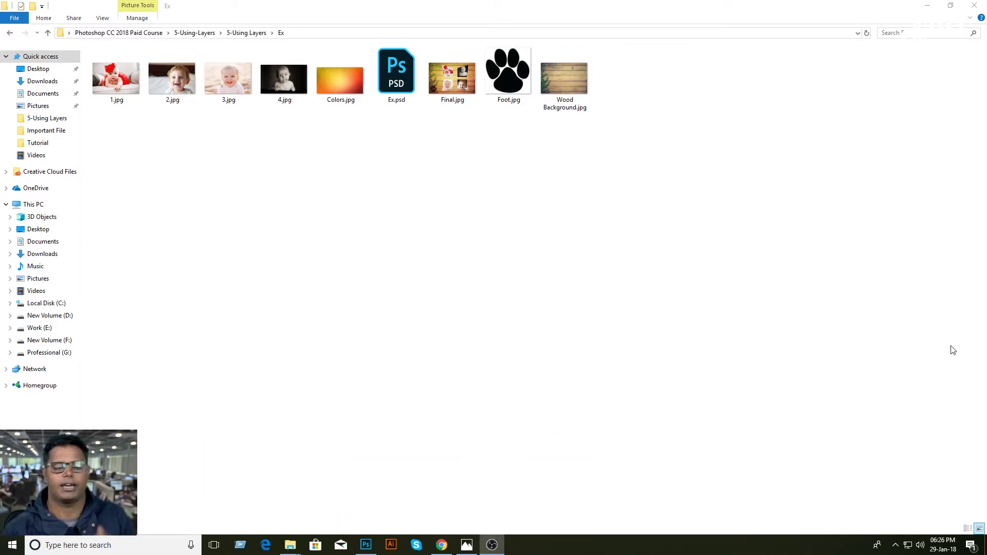
Open Ex.psd from the Ex folder in Photoshop
double_click(401, 88)
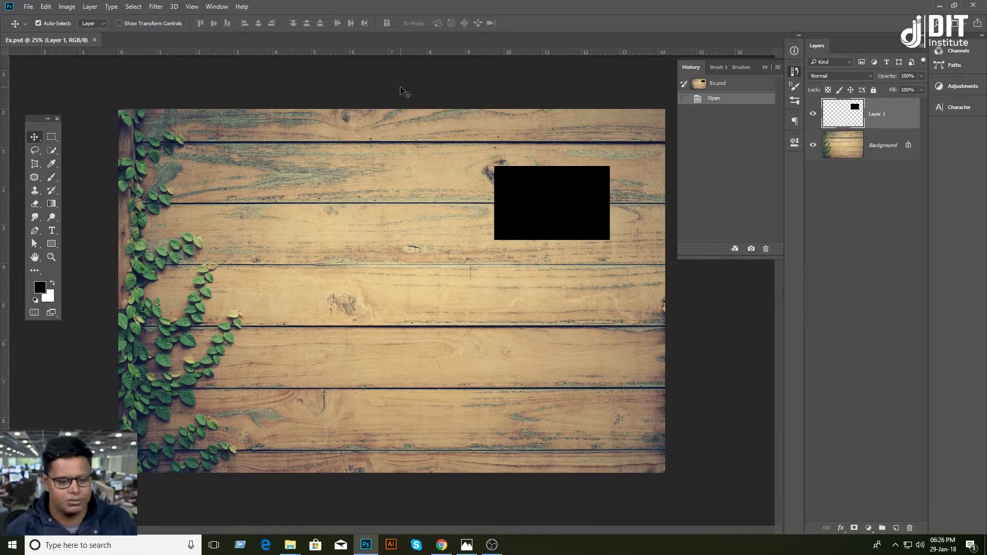
Distort the black rectangle into a slanted trapezoid, pulling its top-left corner up and outward
left_click_drag(535, 221, 492, 229)
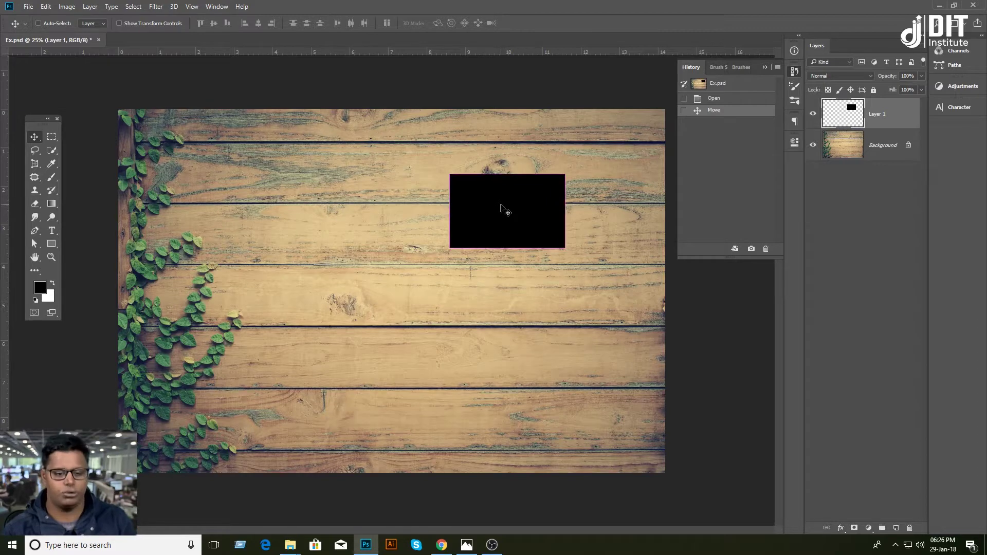
key("ctrl+t")
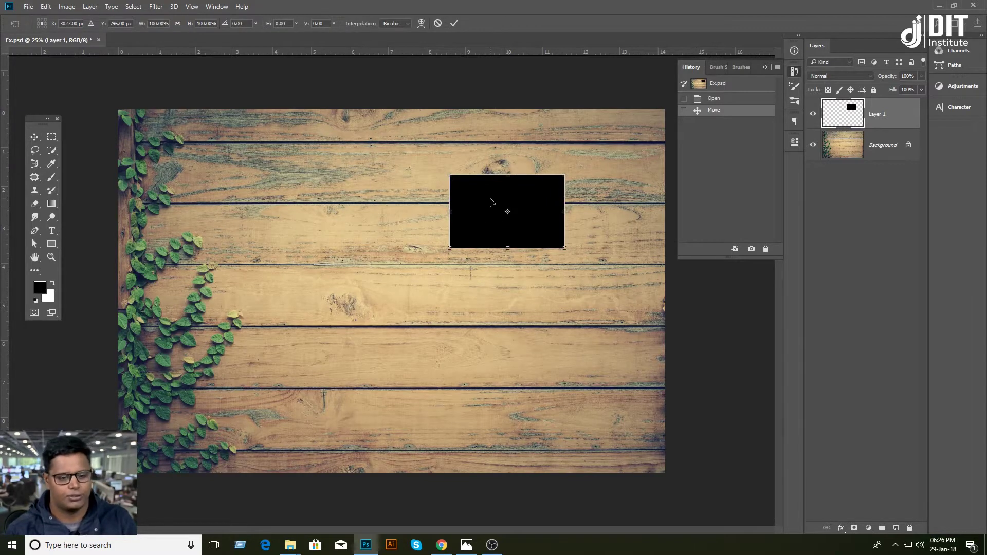
right_click(491, 199)
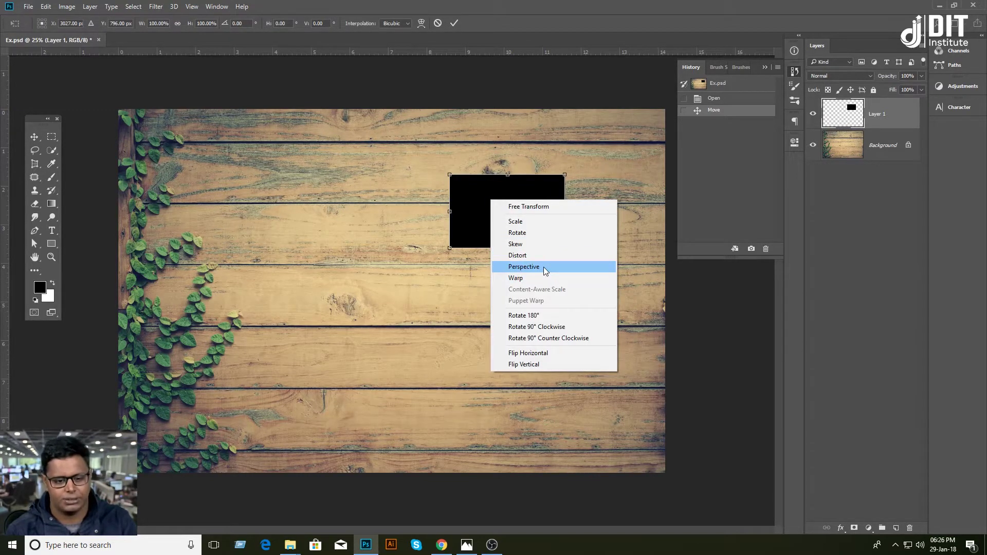
left_click(539, 255)
mouse_move(449, 175)
left_mouse_down()
mouse_move(410, 148)
mouse_move(415, 142)
left_mouse_up()
mouse_move(559, 218)
left_mouse_down()
mouse_move(585, 237)
mouse_move(313, 228)
left_mouse_up()
key("Return")
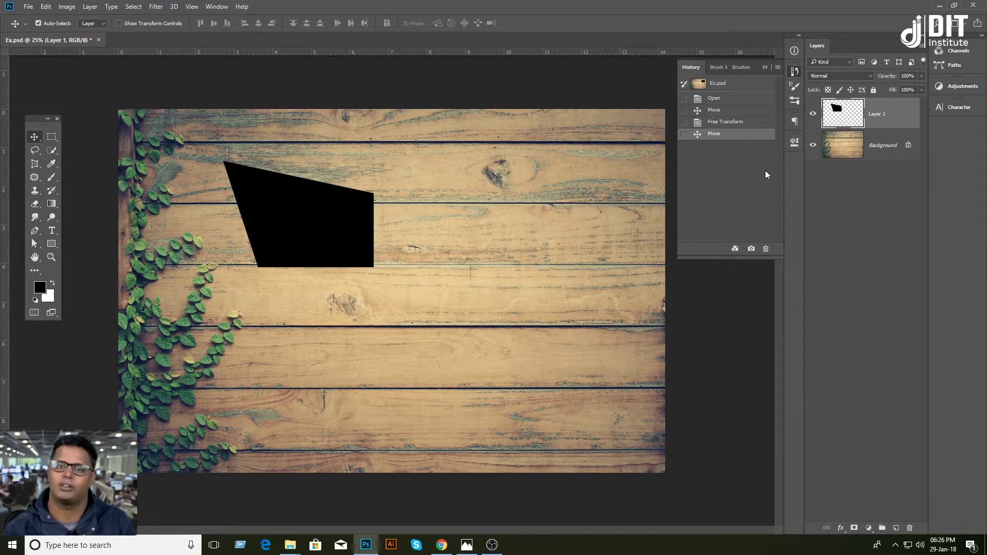
Add a horizontally flipped copy of the trapezoid to its right, then select both shape layers
left_click_drag(345, 226, 524, 226)
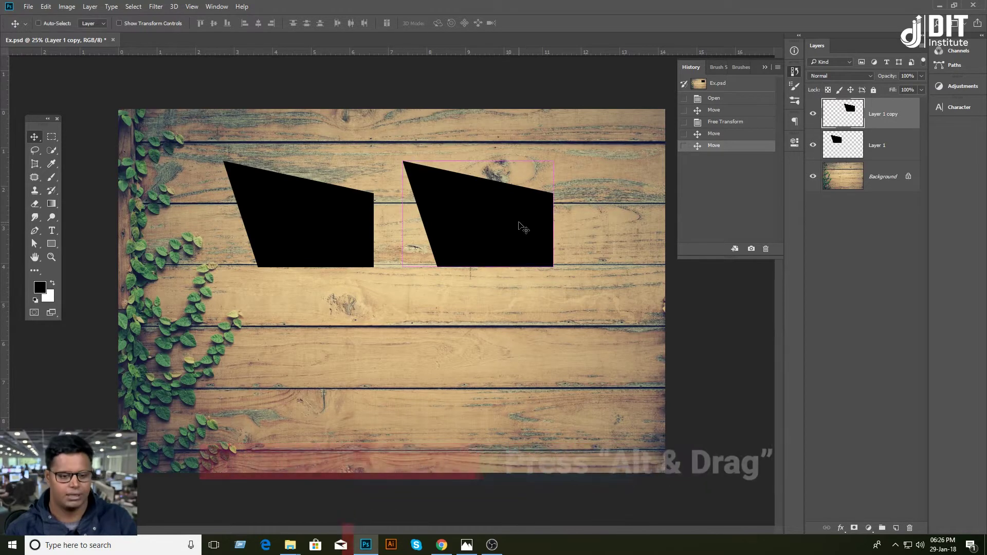
key("ctrl+t")
right_click(510, 222)
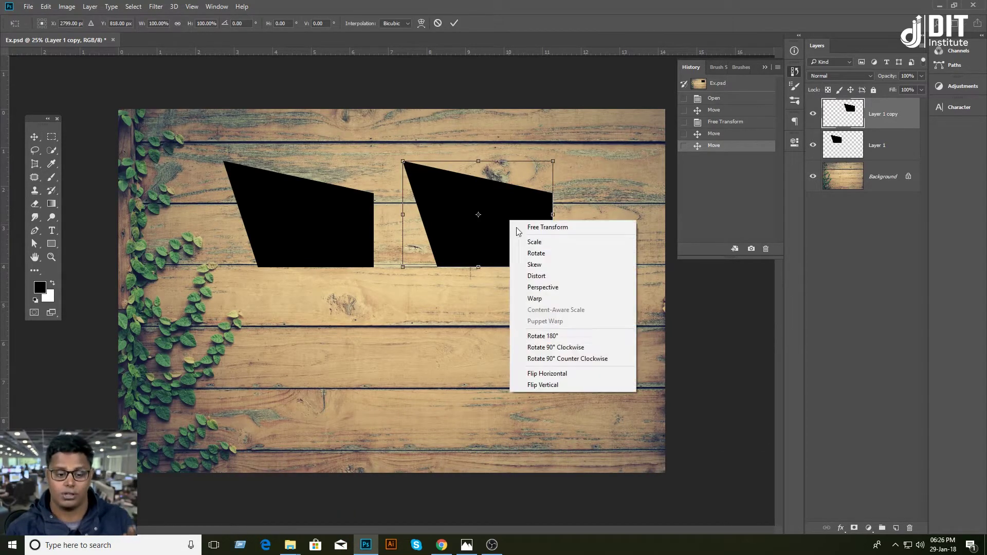
left_click(576, 372)
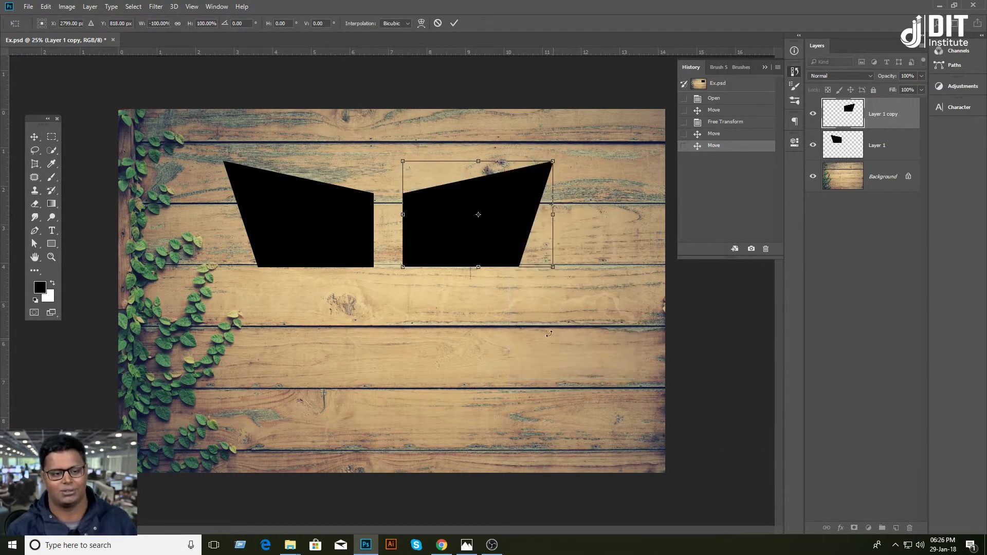
left_click(454, 25)
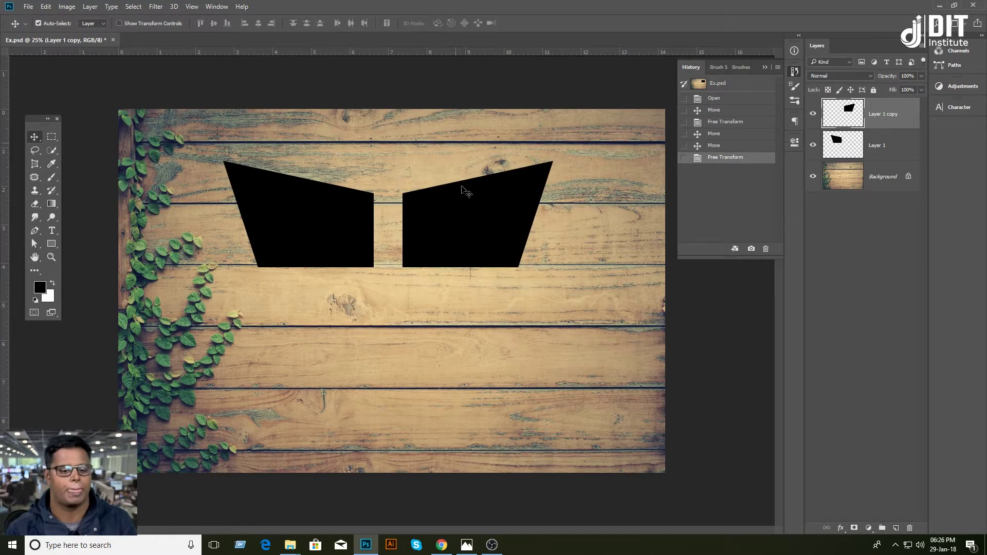
left_click(865, 149, "ctrl")
left_click(890, 145, "ctrl")
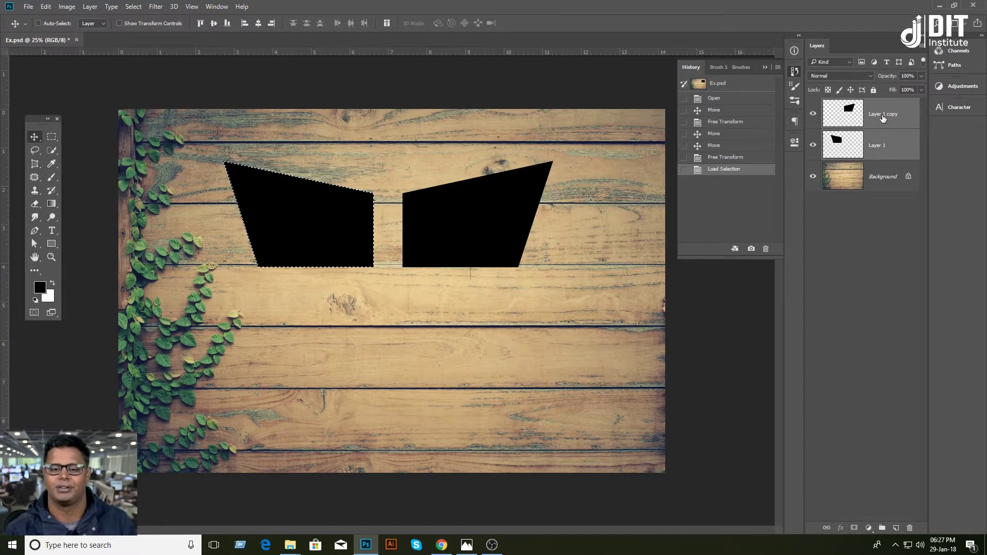
Select both shape layers, clear the selection, and duplicate the pair of layers
left_click(890, 144)
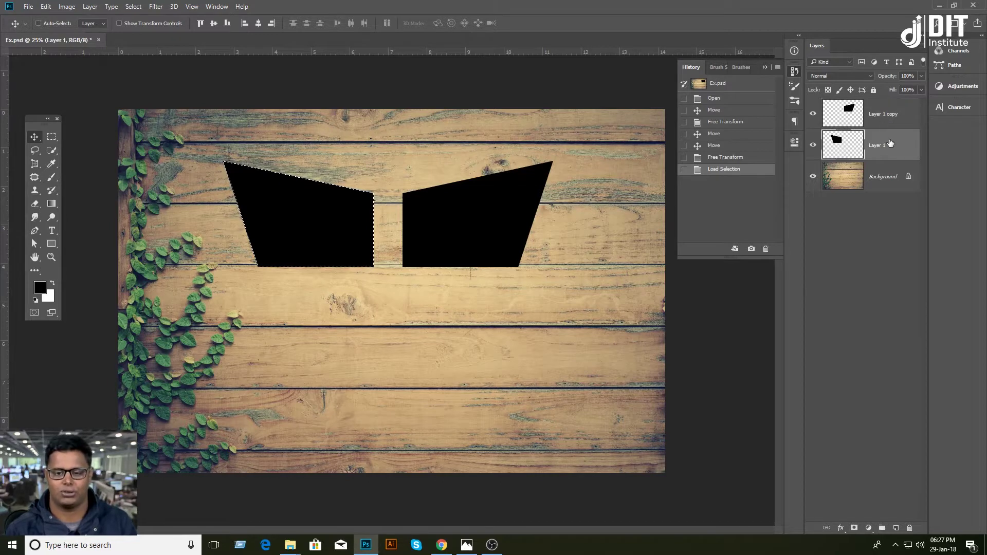
left_click(876, 119)
left_click(865, 152, "ctrl")
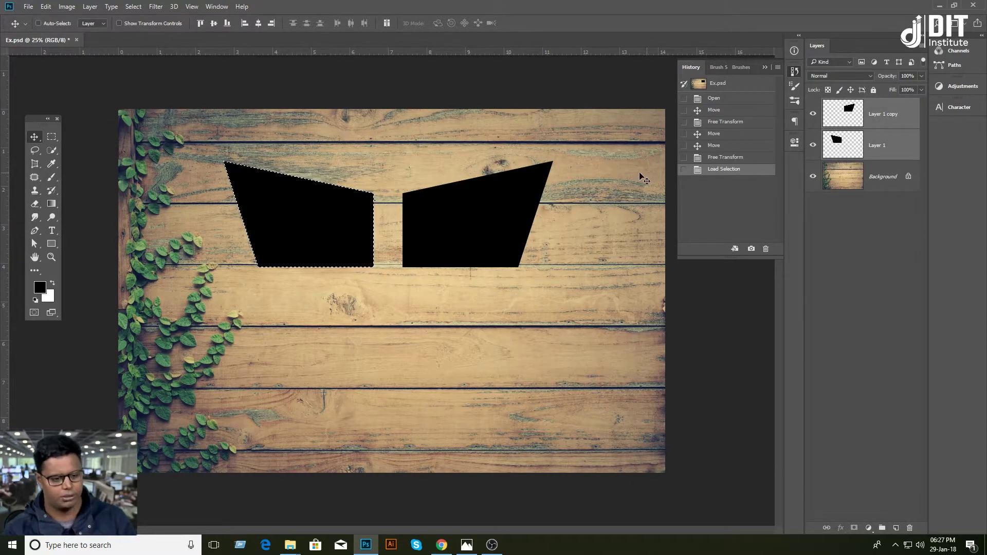
key("ctrl+d")
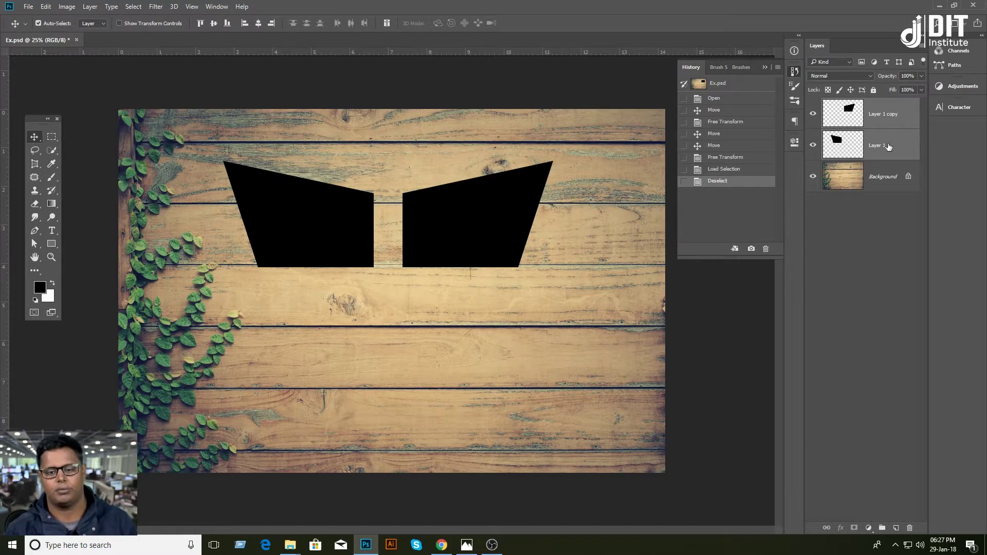
left_click_drag(497, 250, 492, 246)
left_click_drag(908, 150, 895, 527)
key("ctrl+z")
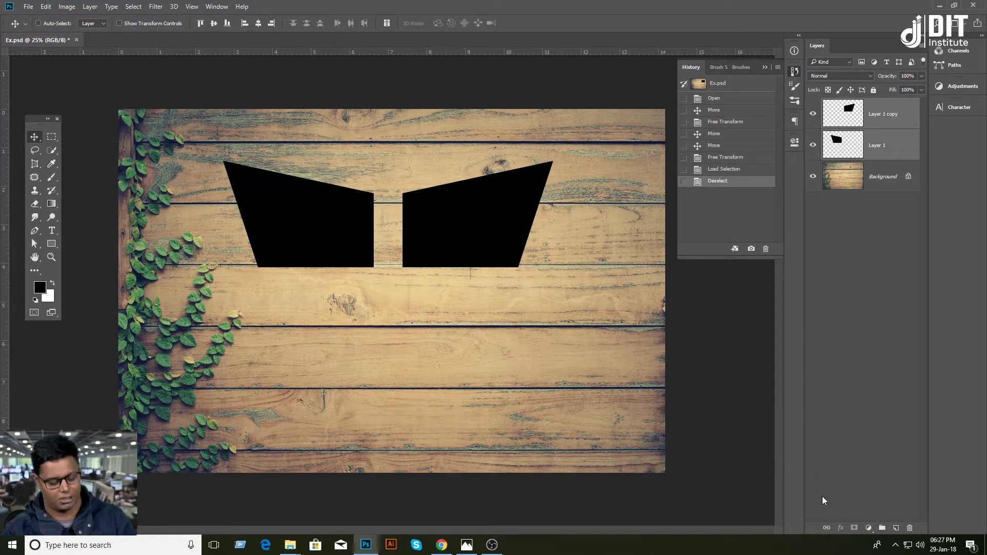
key("ctrl+z")
Move the duplicated pair of trapezoids down below the first pair
mouse_move(498, 242)
left_mouse_down()
mouse_move(489, 395)
mouse_move(489, 379)
left_mouse_up()
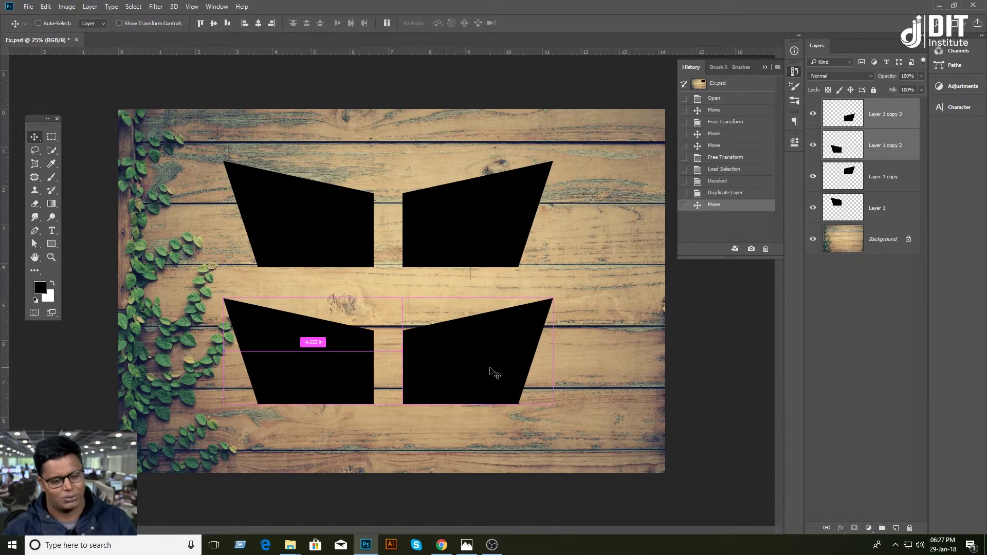
key("ctrl+z")
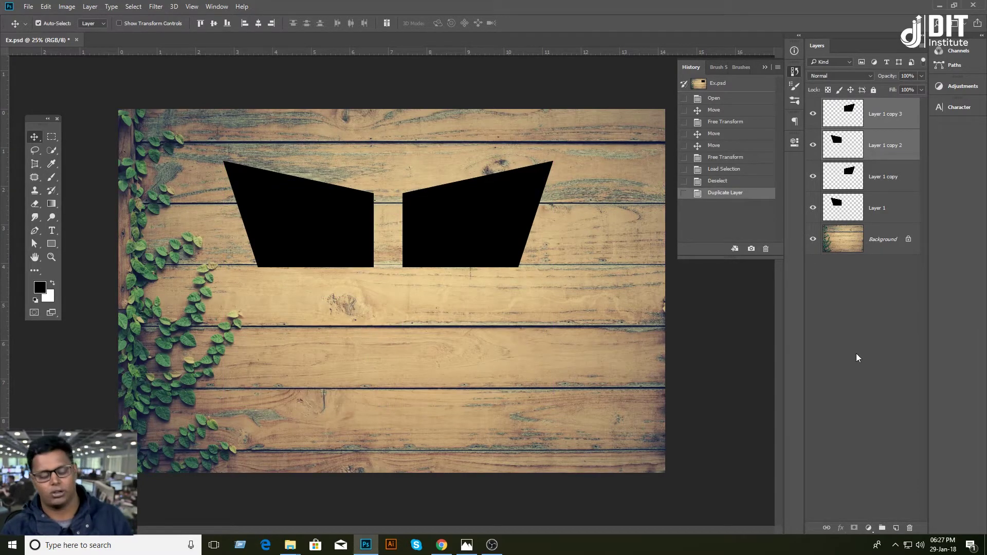
key("ctrl+z")
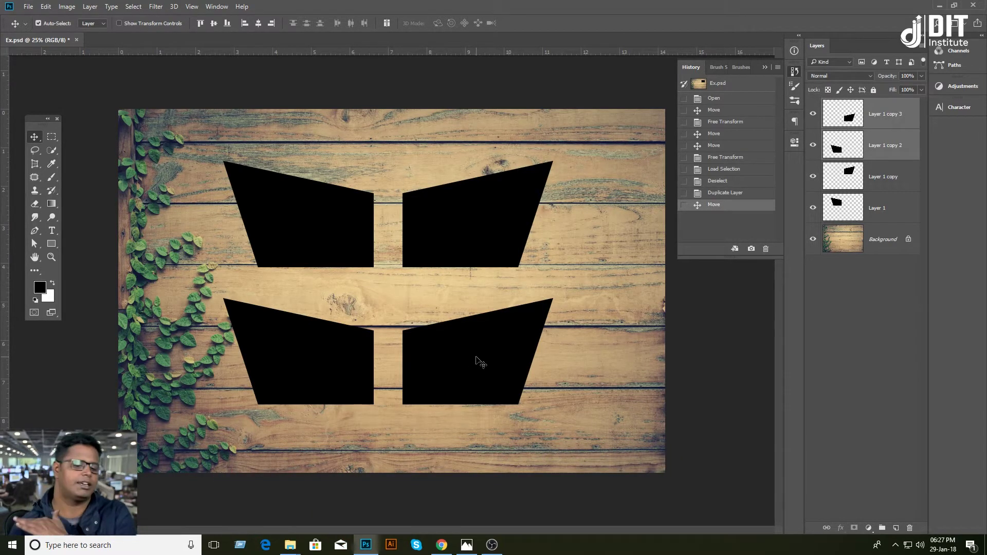
Rename the top-left shape layer 01 and the top-right shape layer 02
right_click(476, 360)
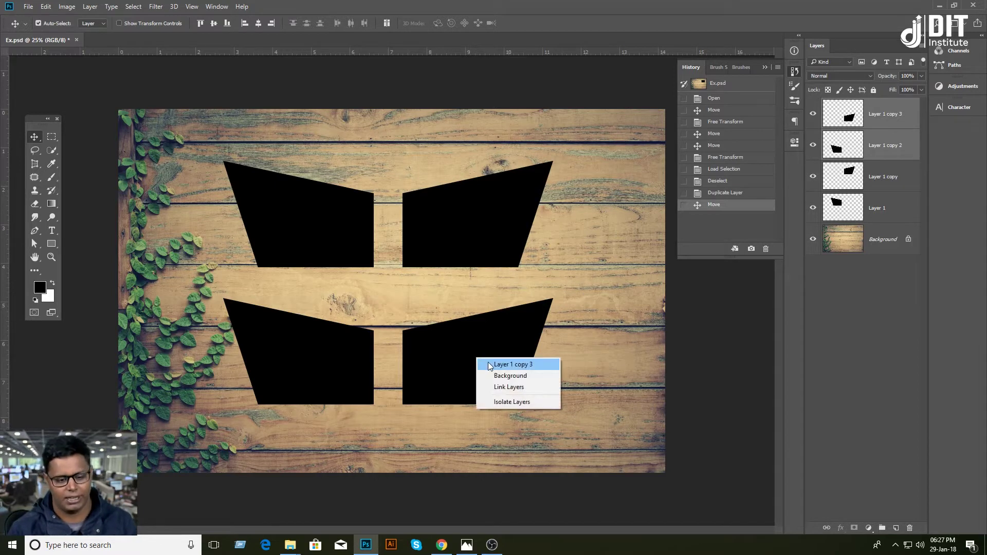
left_click(488, 364)
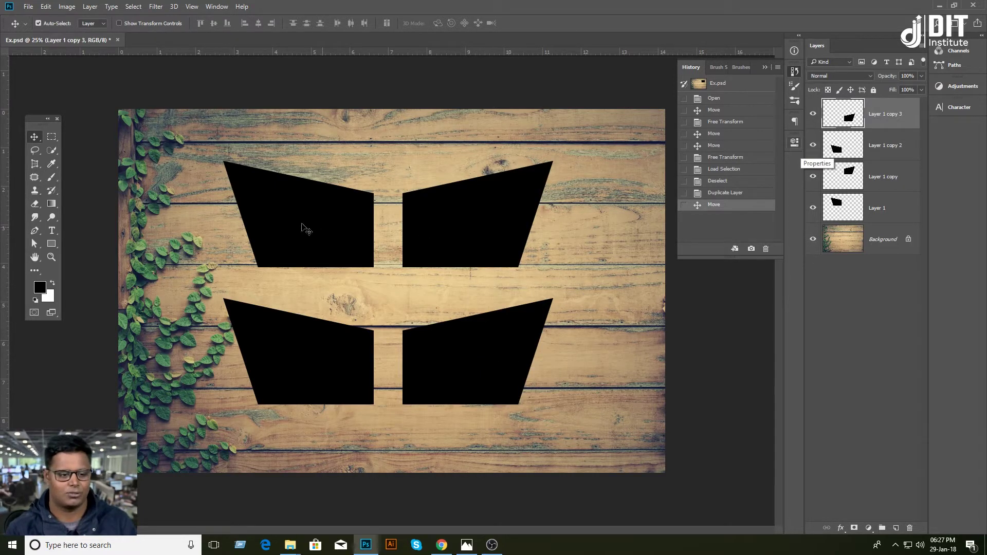
left_click(284, 224)
double_click(875, 208)
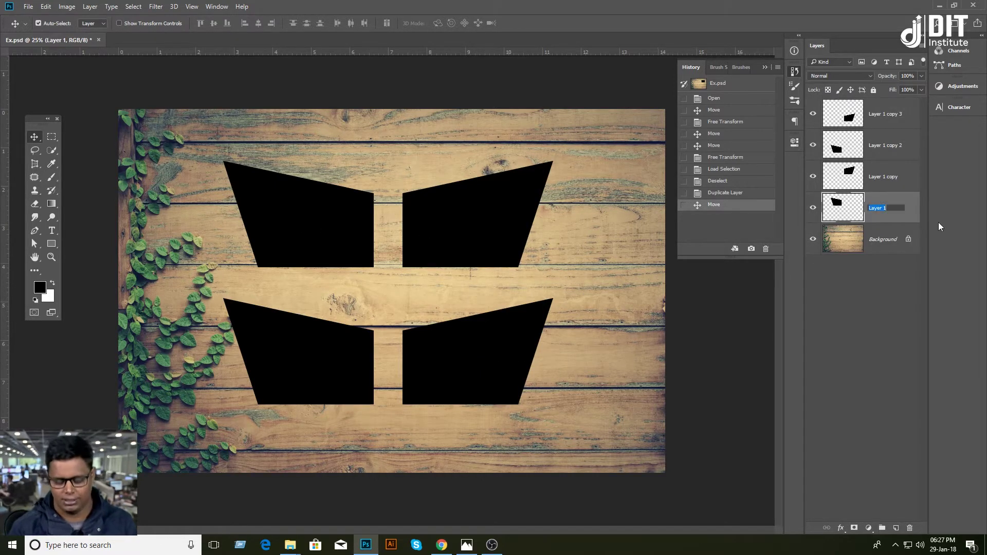
type("01")
key("Return")
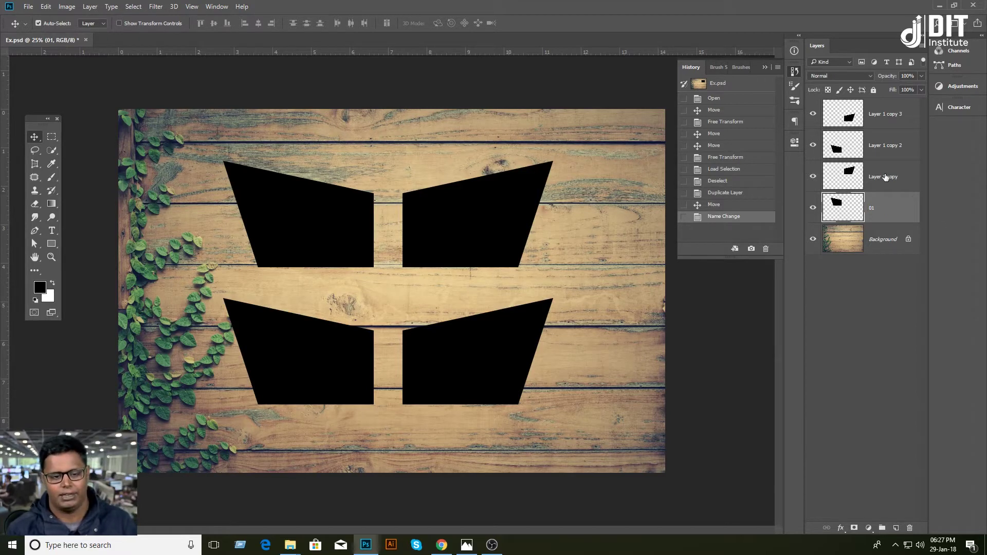
left_click(884, 177)
left_click(813, 177)
type("02")
key("Return")
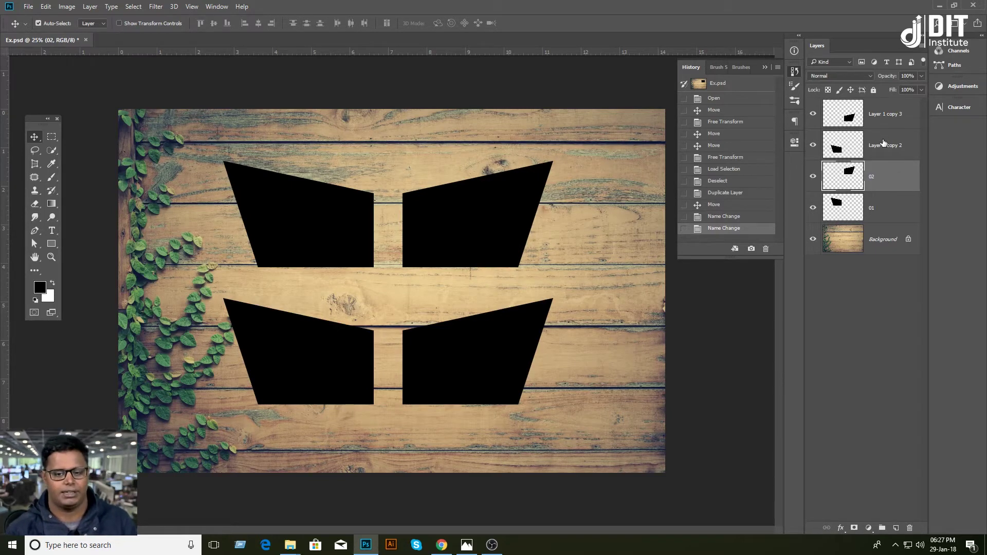
Rename the lower-left shape layer 03 and the lower-right shape layer 04
left_click(883, 144)
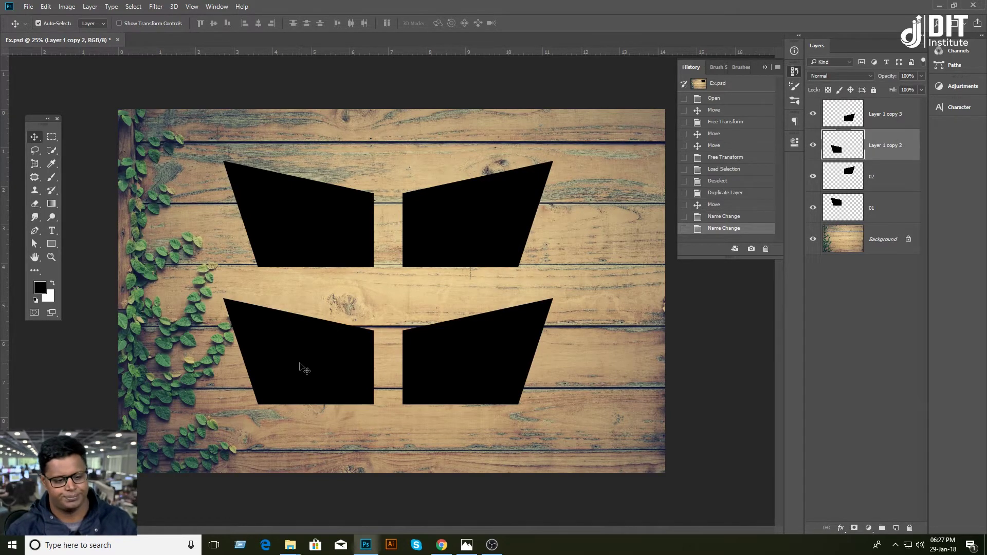
type("03")
key("Return")
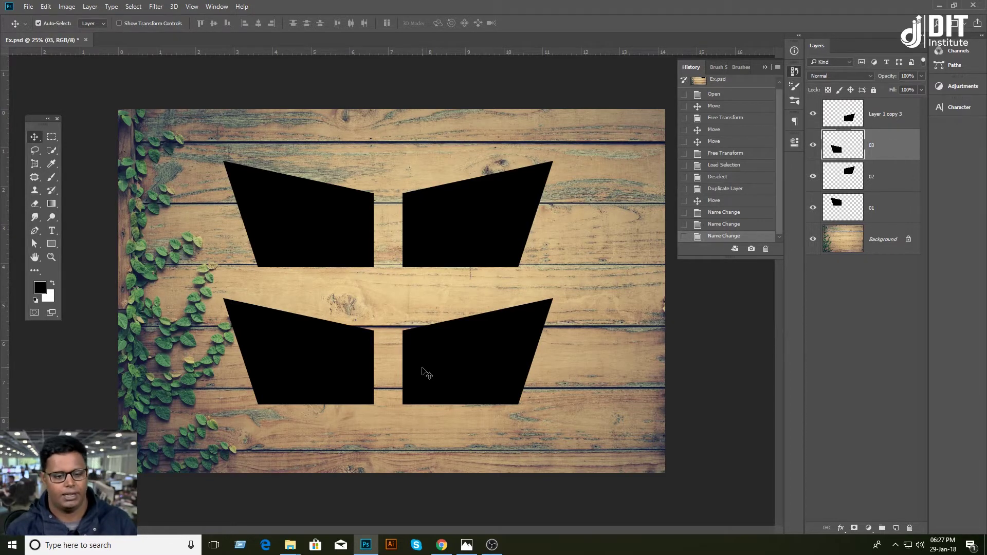
left_click(520, 321)
left_click(813, 117)
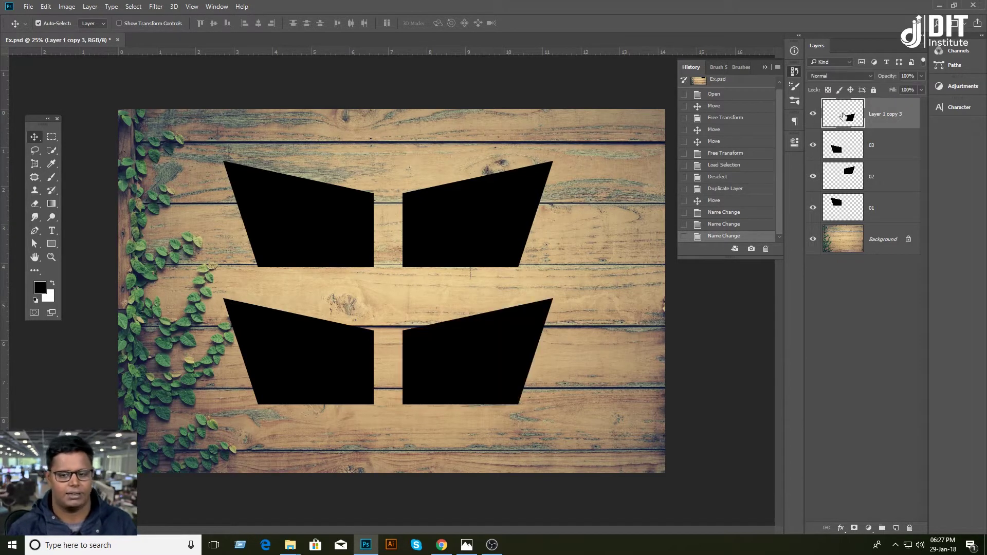
double_click(892, 114)
type("04")
key("Return")
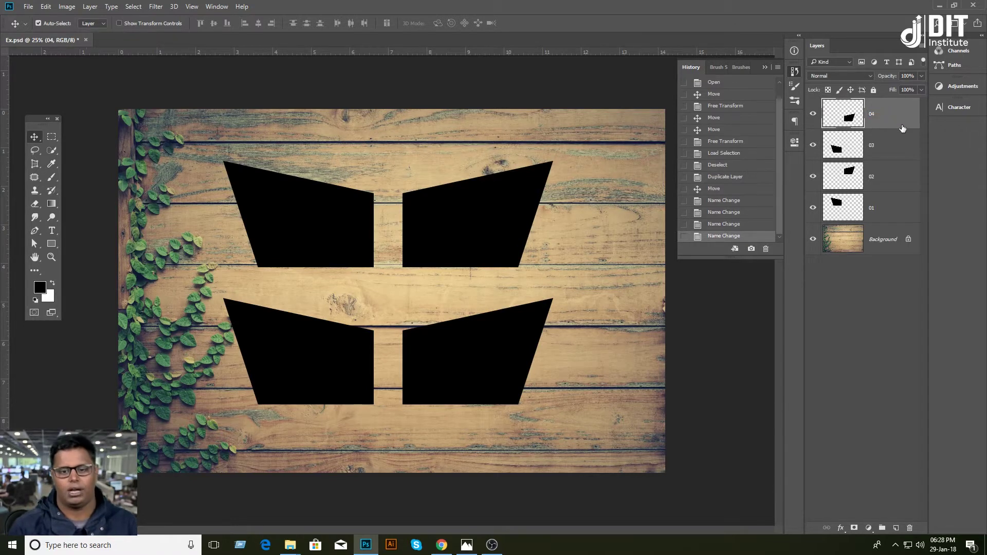
Flip the lower-left shape on layer 03 vertically
right_click(487, 360)
left_click(499, 356)
right_click(313, 343)
left_click(325, 349)
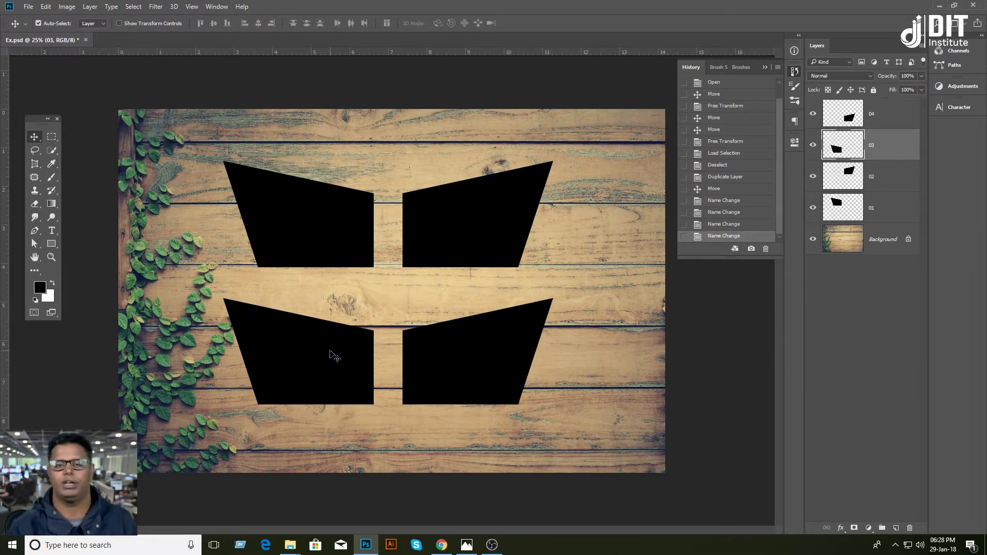
key("ctrl+t")
right_click(332, 351)
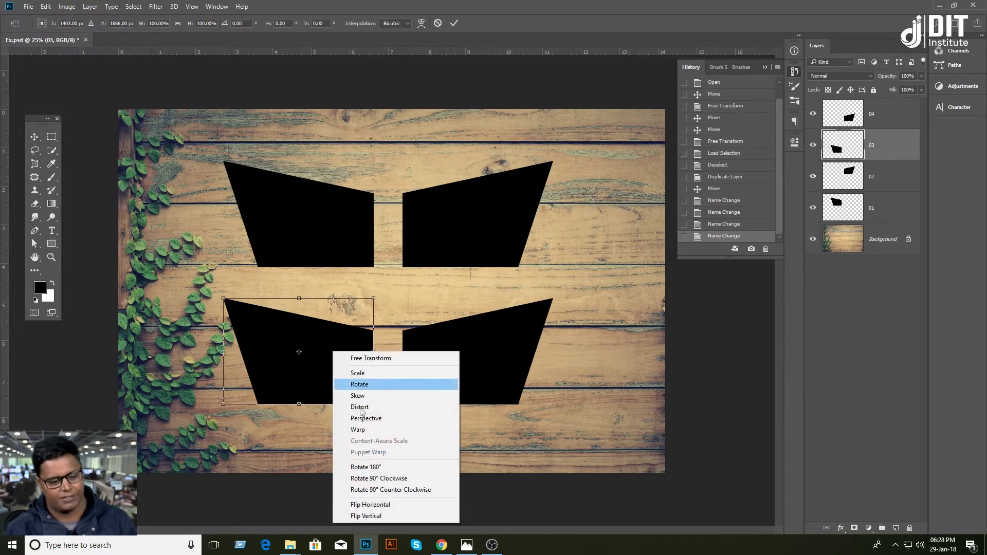
left_click(371, 516)
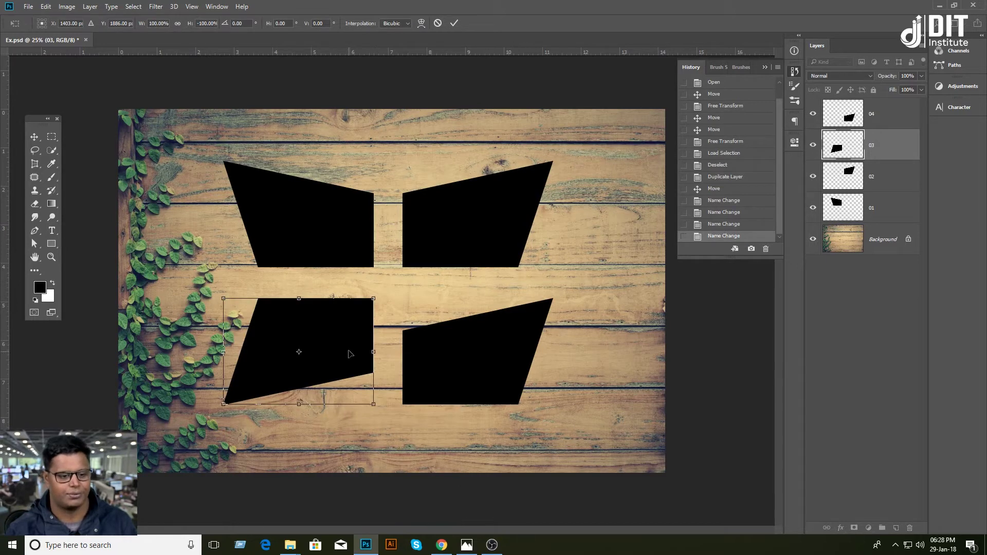
key("Return")
Flip shape 04 vertically, then move all four shapes right and down toward centre
right_click(480, 359)
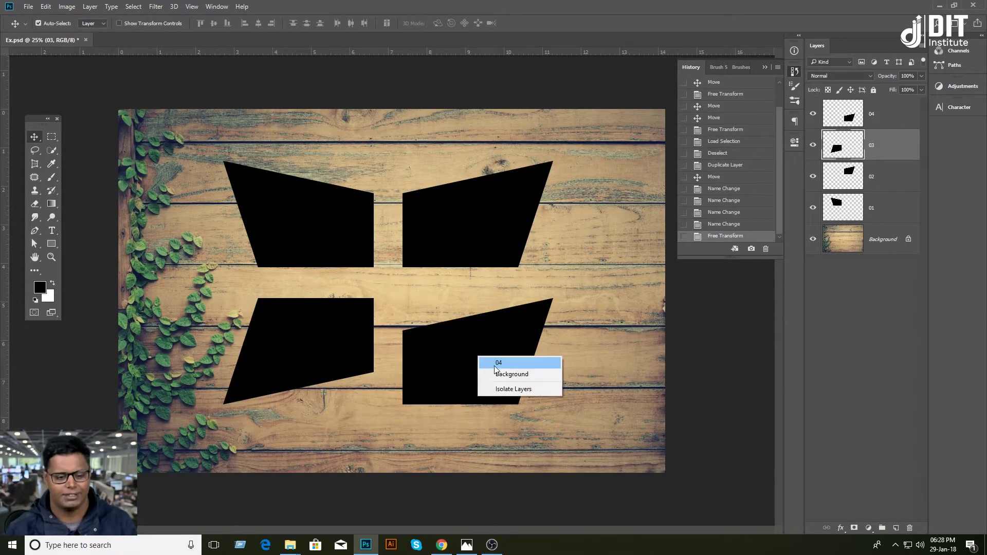
left_click(499, 368)
key("ctrl+t")
right_click(492, 361)
left_click(539, 526)
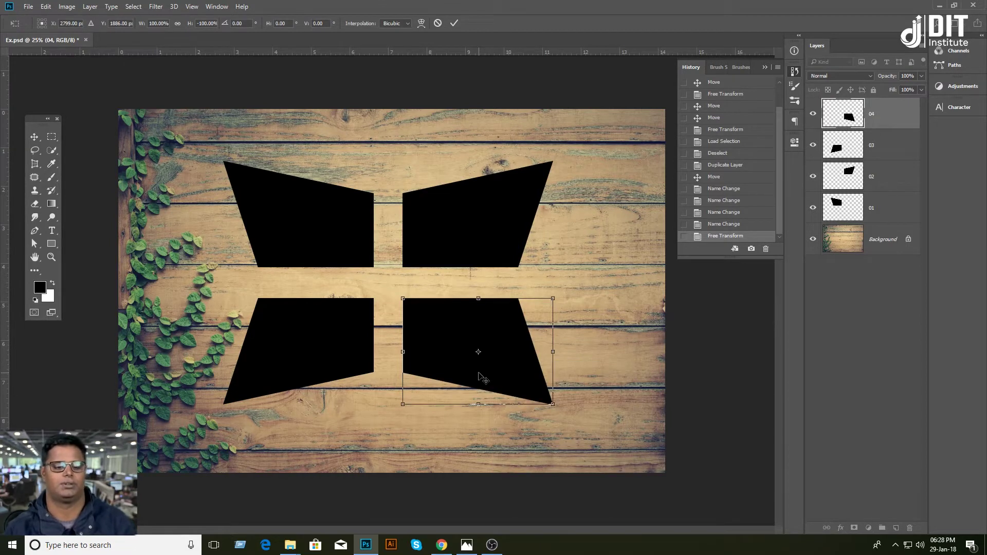
key("Return")
left_click(853, 204, "shift")
mouse_move(483, 337)
left_mouse_down()
mouse_move(532, 345)
mouse_move(525, 332)
left_mouse_up()
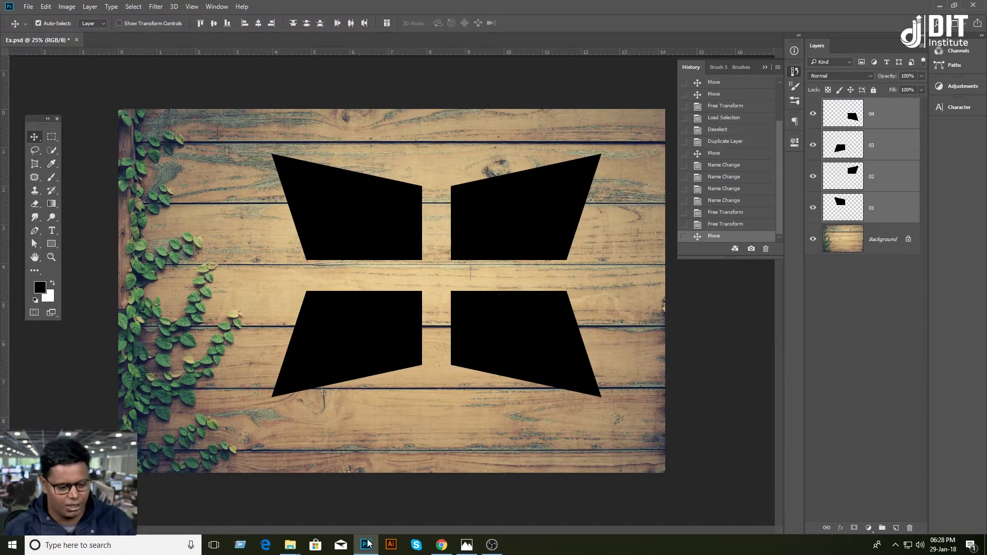
Drag 1.jpg from the source image folder into Photoshop to open it
mouse_move(290, 545)
left_click(364, 512)
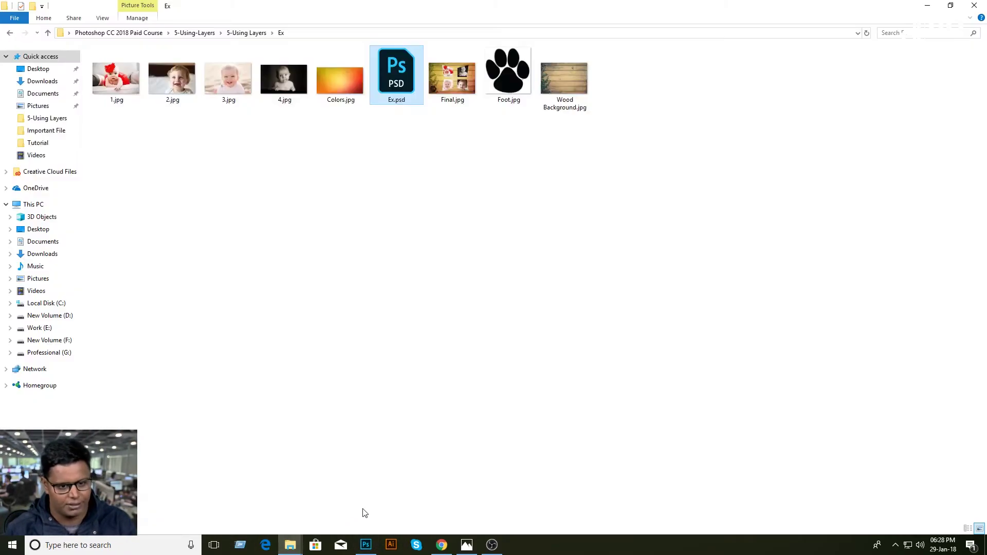
mouse_move(117, 88)
left_mouse_down()
mouse_move(331, 517)
mouse_move(341, 290)
left_mouse_up()
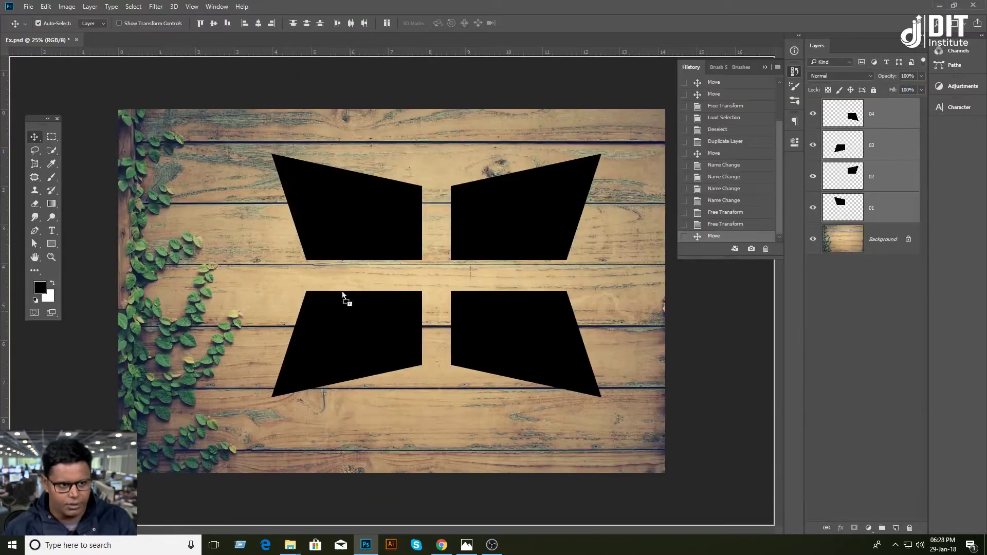
left_click_drag(306, 246, 125, 36)
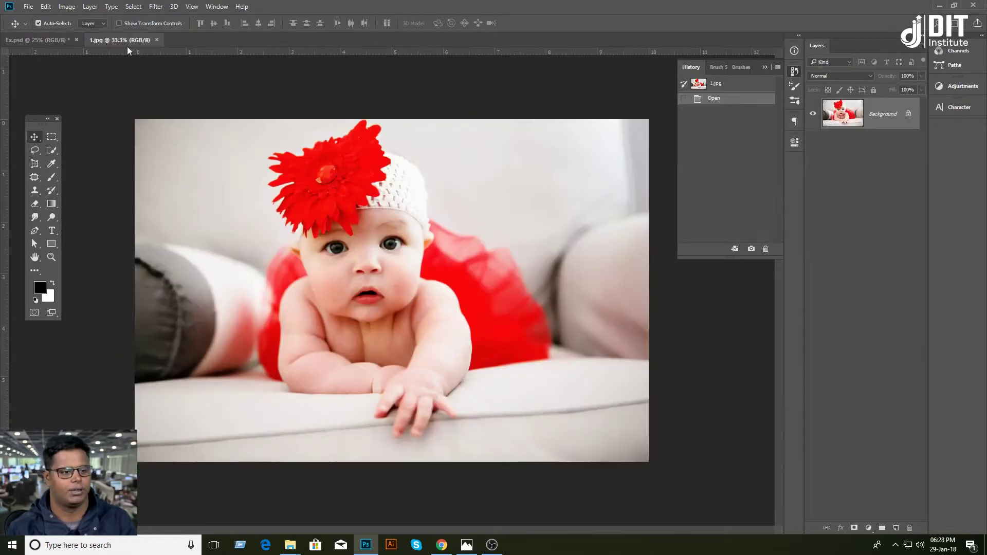
Copy the baby photo into Ex.psd, place it above layer 01, and clip it to that shape
left_click(40, 41)
left_click_drag(40, 41, 350, 204)
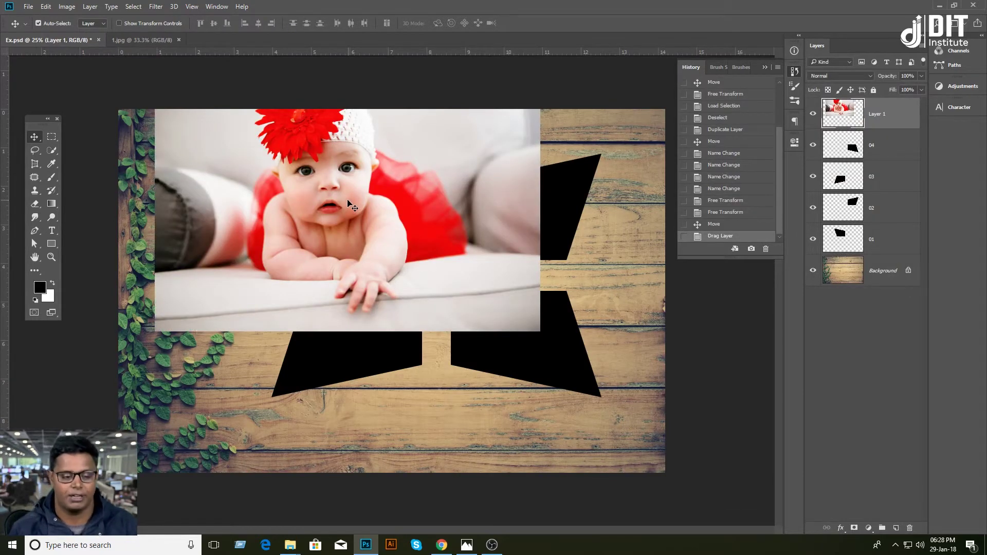
left_click_drag(349, 204, 350, 308)
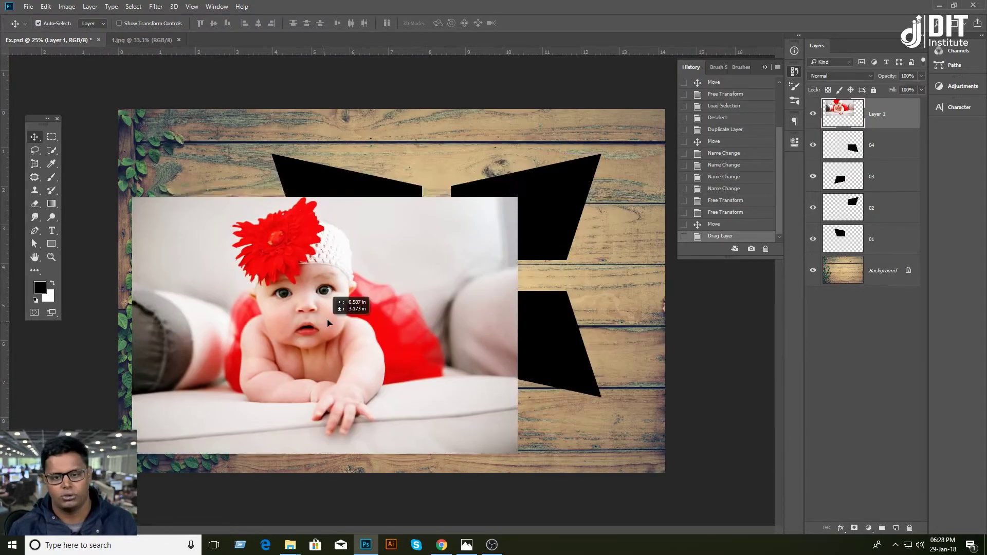
left_click_drag(350, 308, 376, 246)
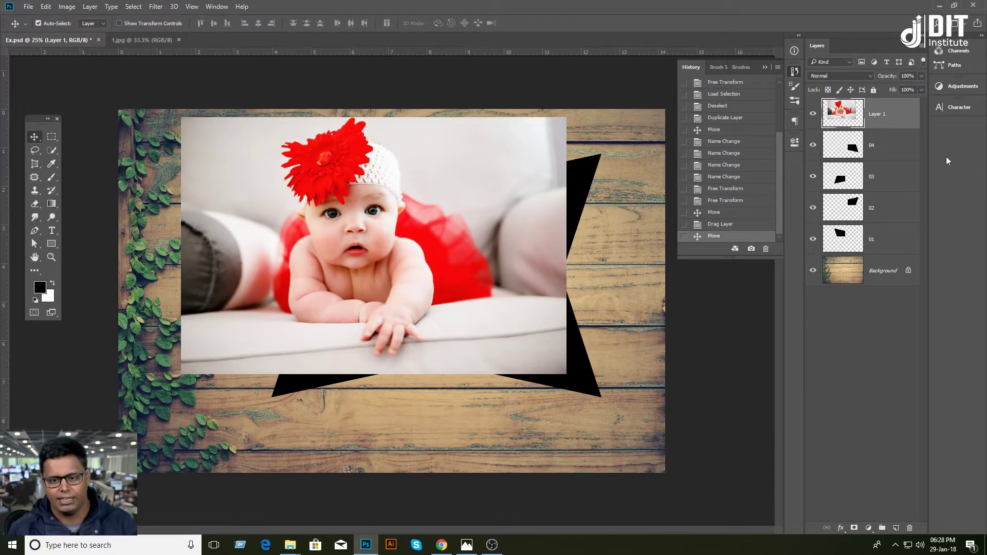
left_click_drag(898, 115, 893, 222)
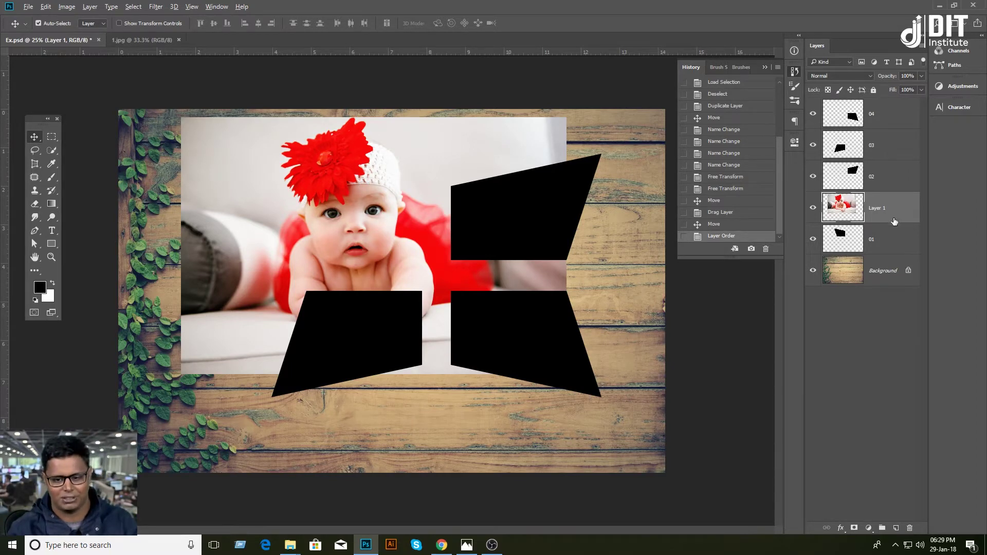
left_click(892, 223, "alt")
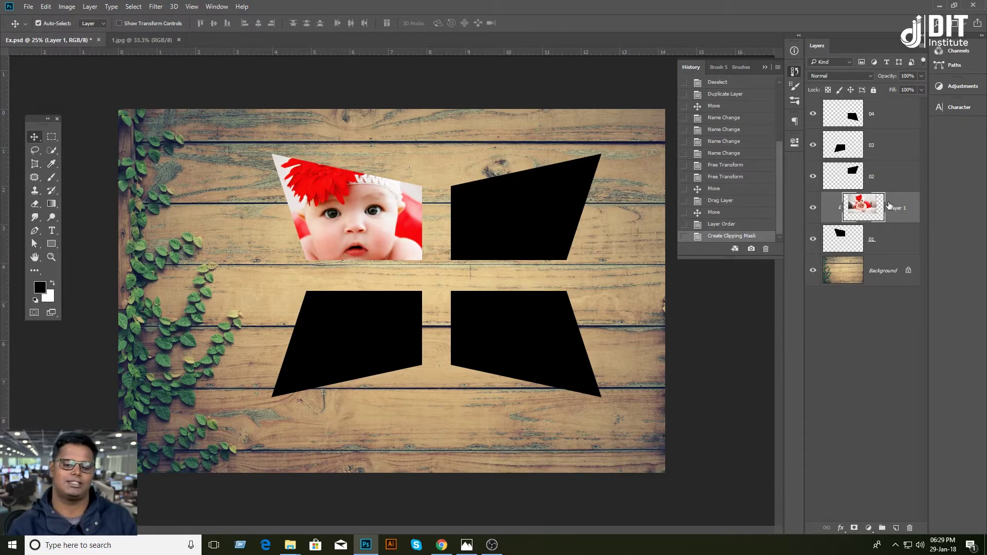
key("ctrl")
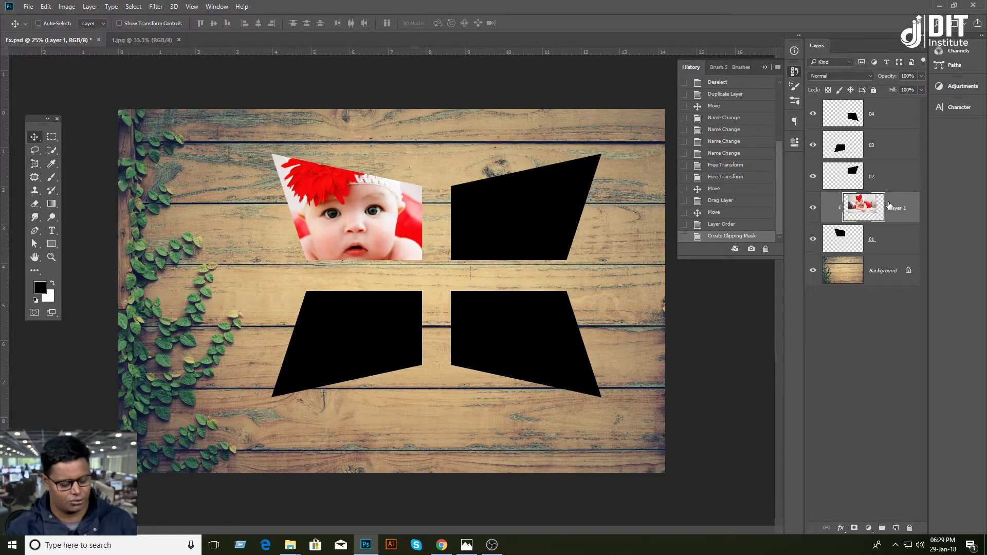
Scale the baby photo proportionally to about 58% and move it into the top-left frame
key("ctrl+t")
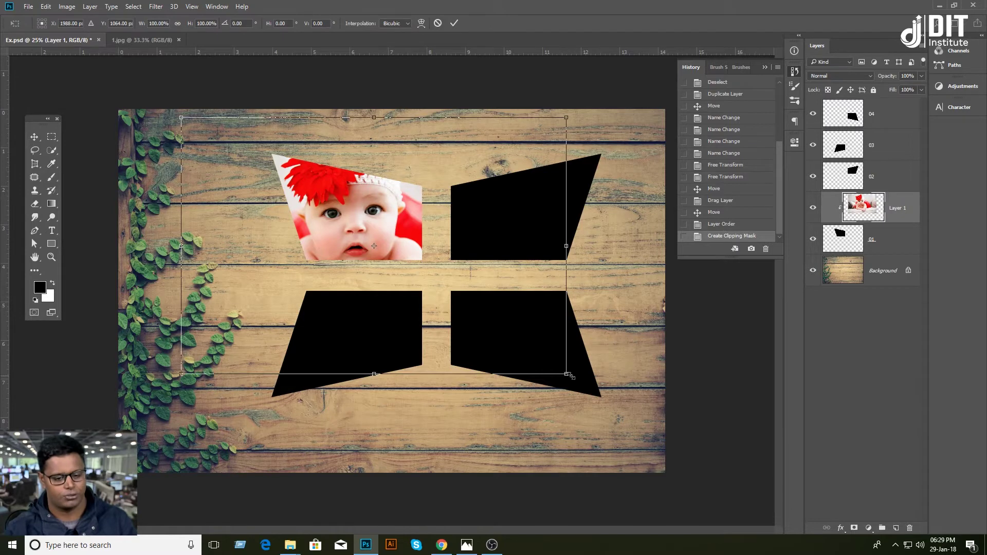
mouse_move(564, 376)
left_mouse_down()
mouse_move(387, 260)
mouse_move(460, 275)
left_mouse_up()
left_click_drag(478, 235, 405, 235)
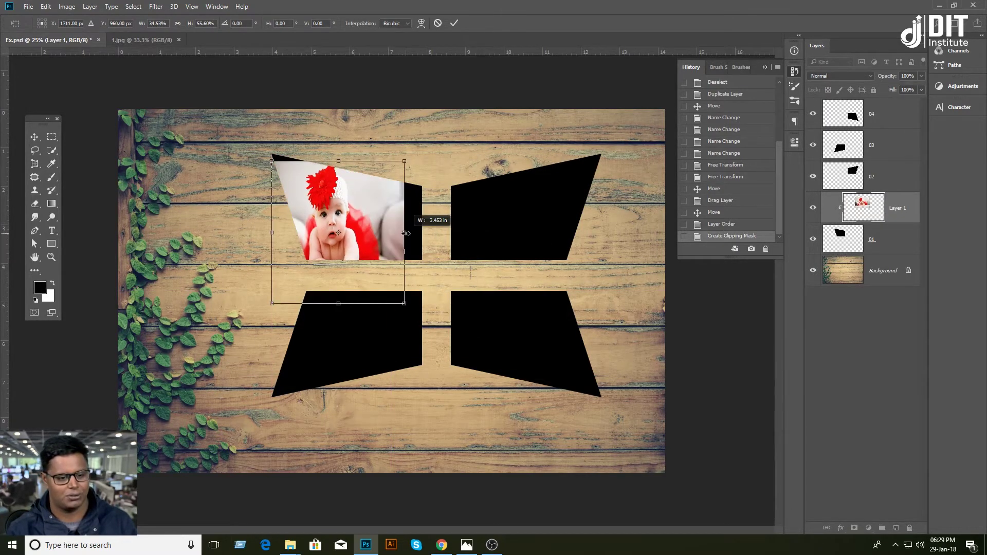
key("Return")
key("ctrl+z")
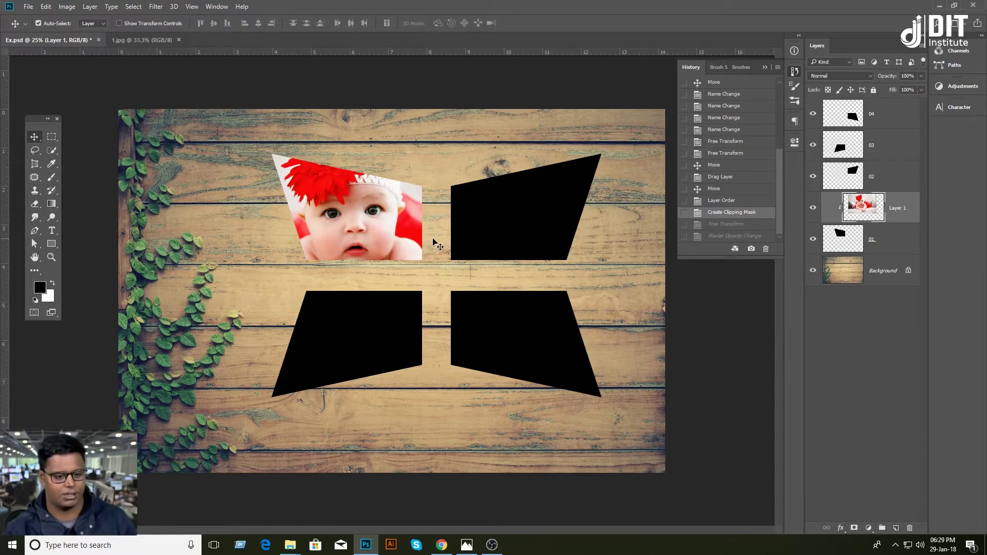
key("ctrl+t")
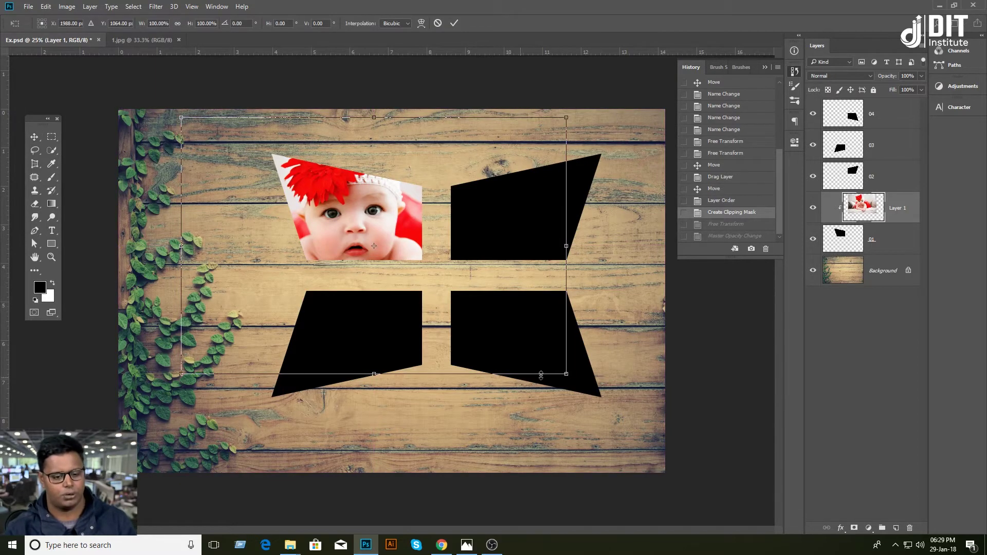
left_click_drag(568, 374, 415, 256)
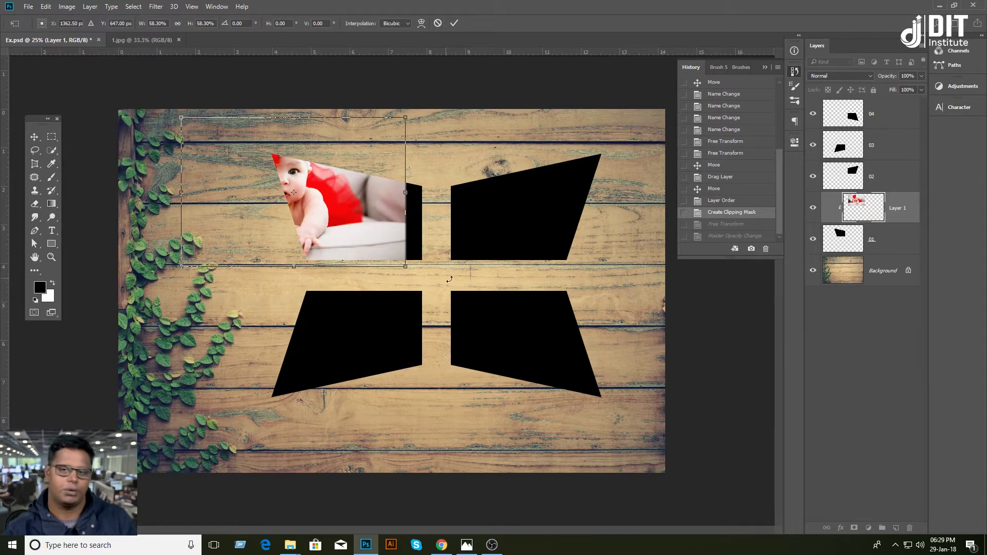
mouse_move(373, 220)
left_mouse_down()
mouse_move(445, 261)
mouse_move(436, 252)
left_mouse_up()
key("Return")
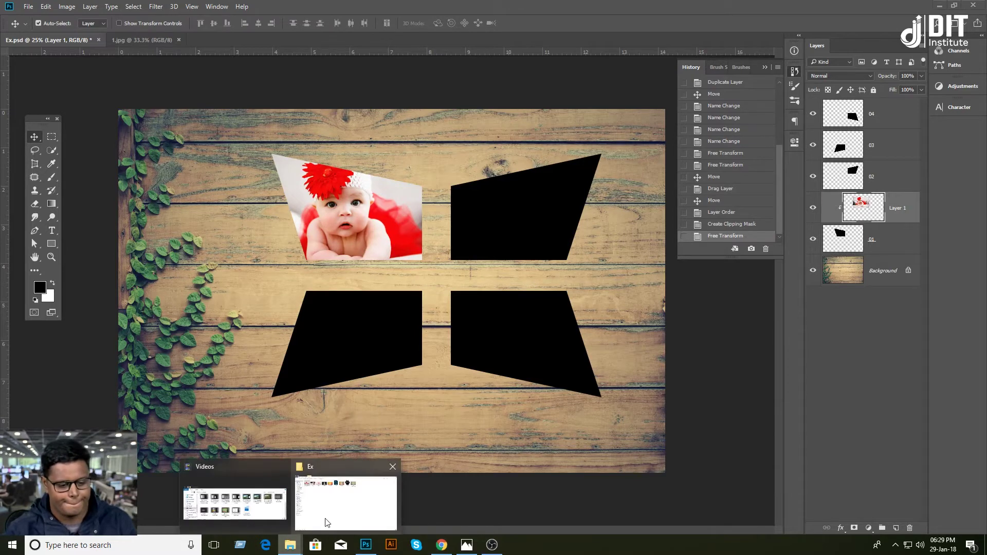
Drag 2.jpg from the source image folder into Photoshop to open it
mouse_move(290, 545)
left_click(355, 486)
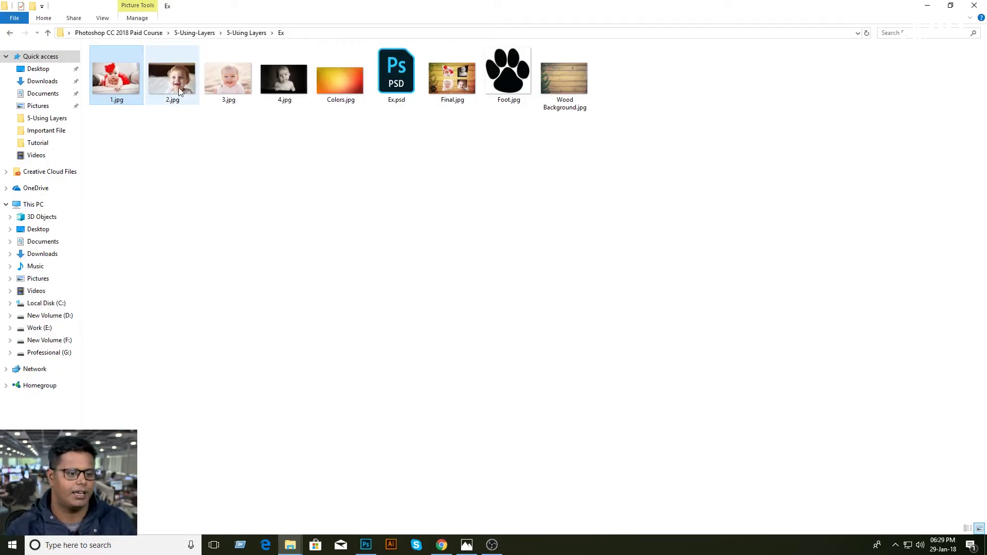
left_click_drag(165, 84, 369, 551)
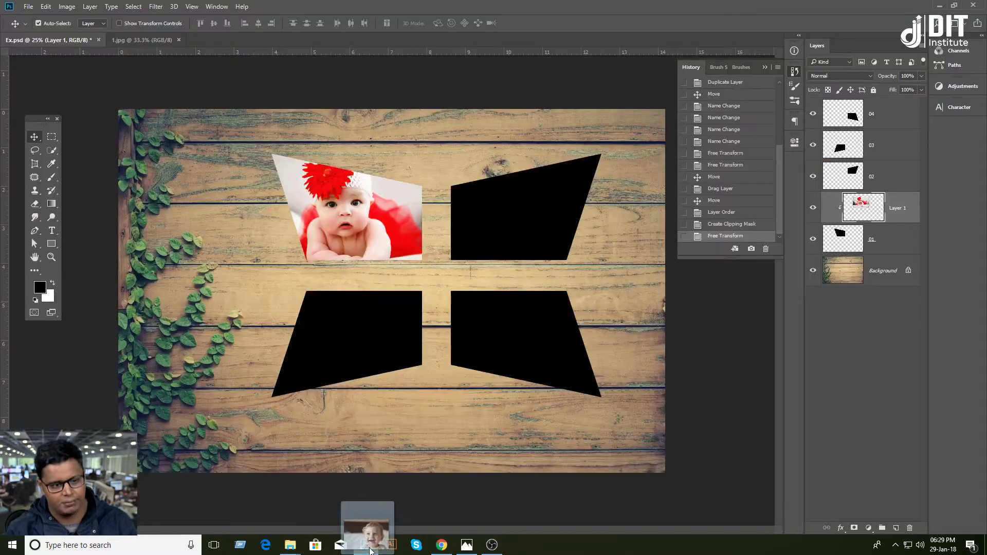
left_click_drag(369, 551, 207, 37)
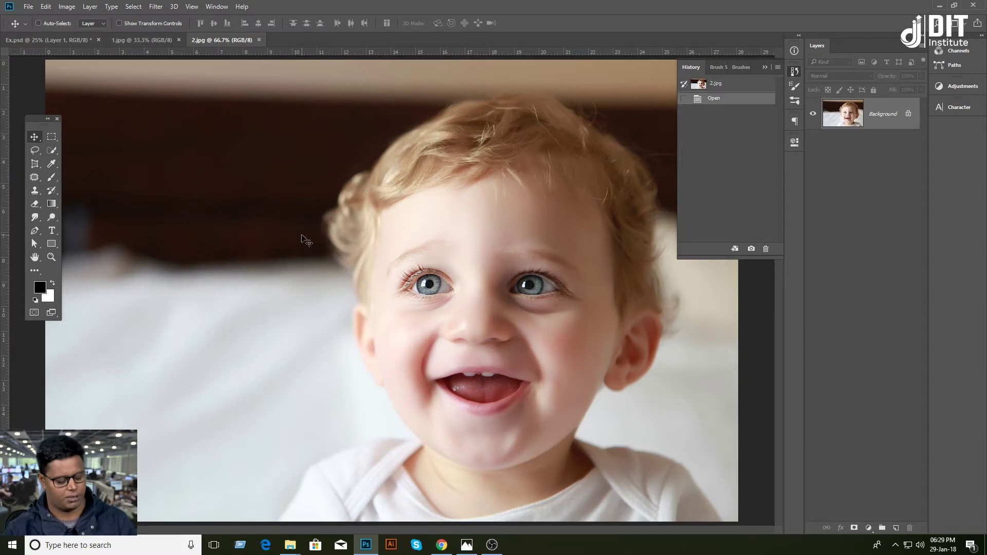
Paste the whole toddler photo from 2.jpg into Ex.psd as a new top layer near centre
key("ctrl+a")
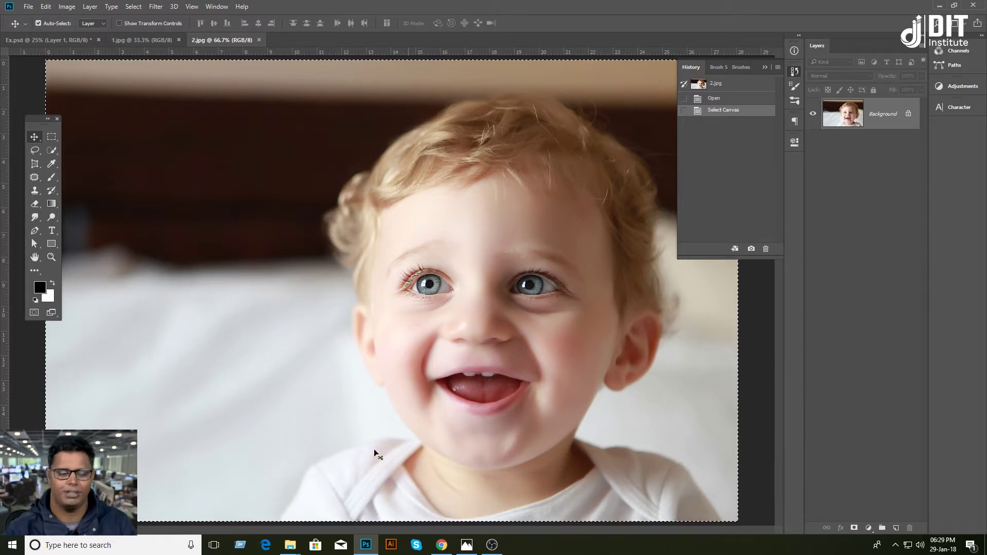
left_click_drag(64, 46, 468, 252)
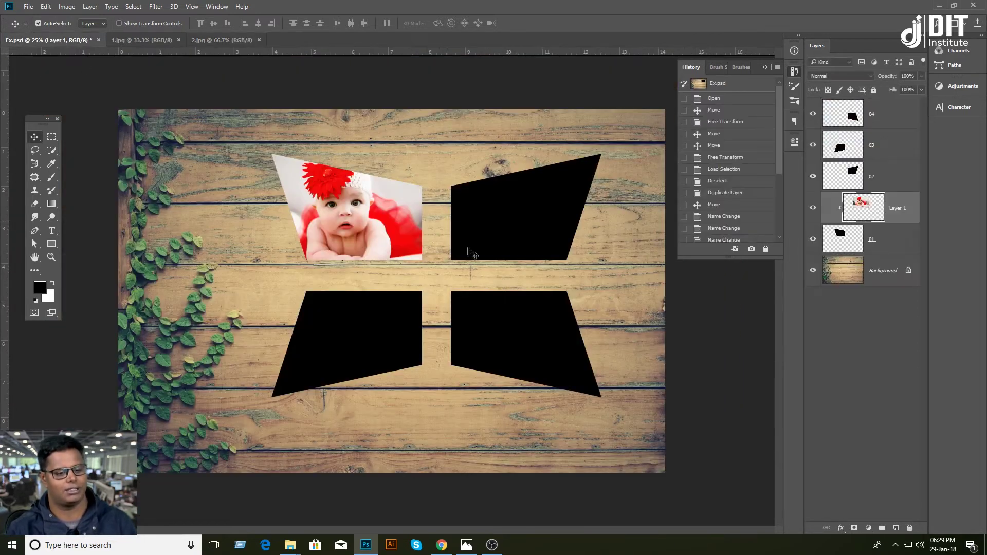
key("ctrl+v")
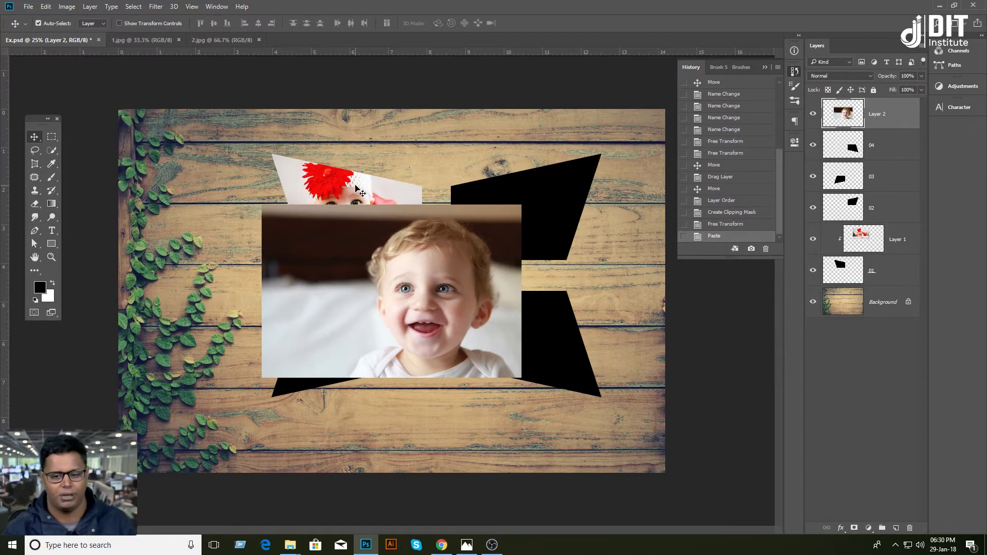
mouse_move(381, 284)
left_mouse_down()
mouse_move(463, 189)
mouse_move(365, 342)
left_mouse_up()
Place the toddler photo layer directly above shape 02 and clip it to that shape
left_click_drag(269, 401, 441, 285)
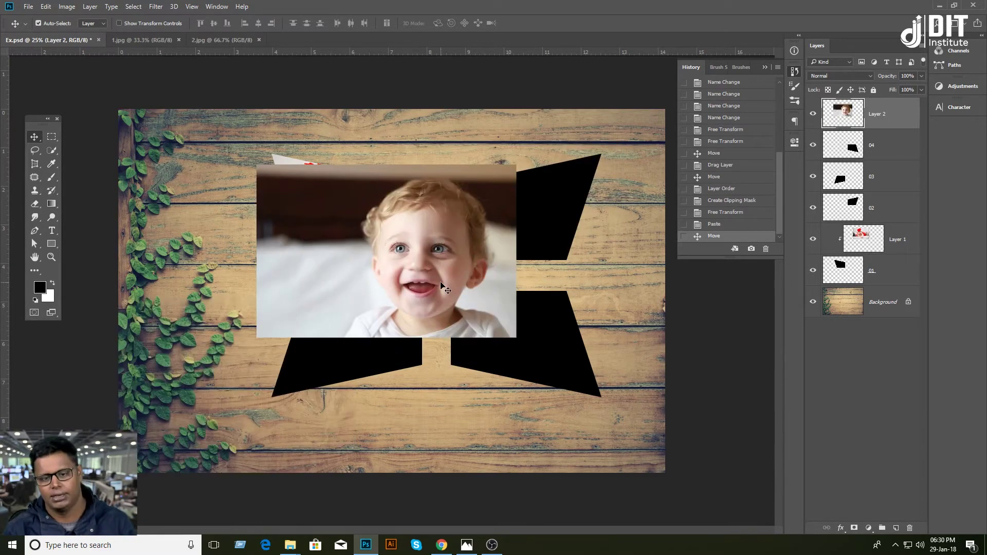
left_click(850, 214)
left_click(843, 114)
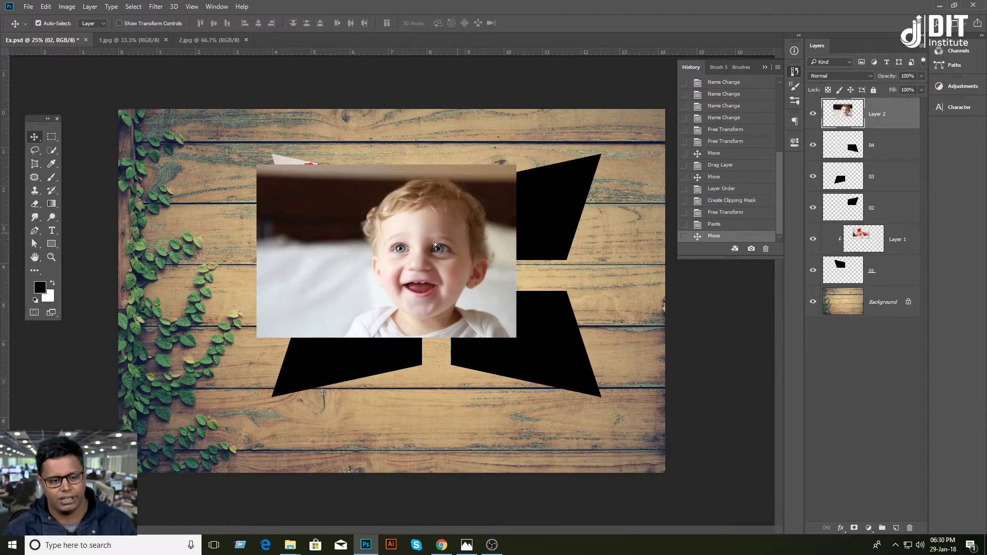
left_click_drag(391, 252, 253, 306)
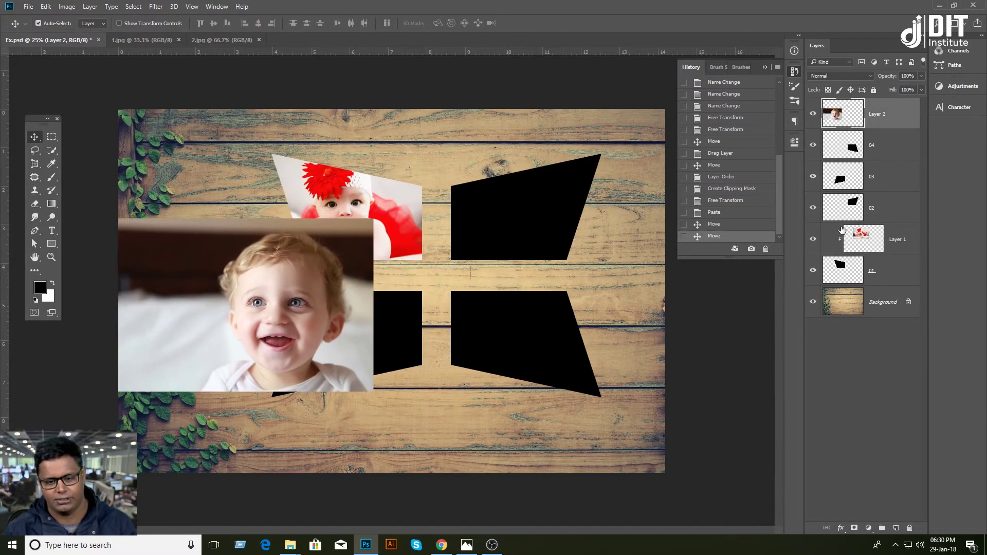
left_click(814, 207)
left_click(815, 208)
left_click_drag(878, 124, 888, 188)
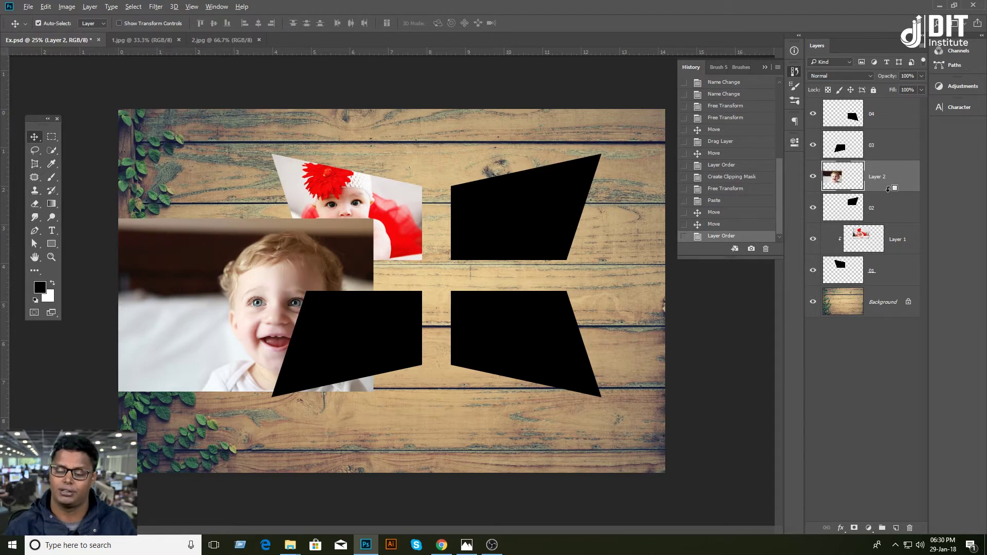
left_click(888, 189, "alt")
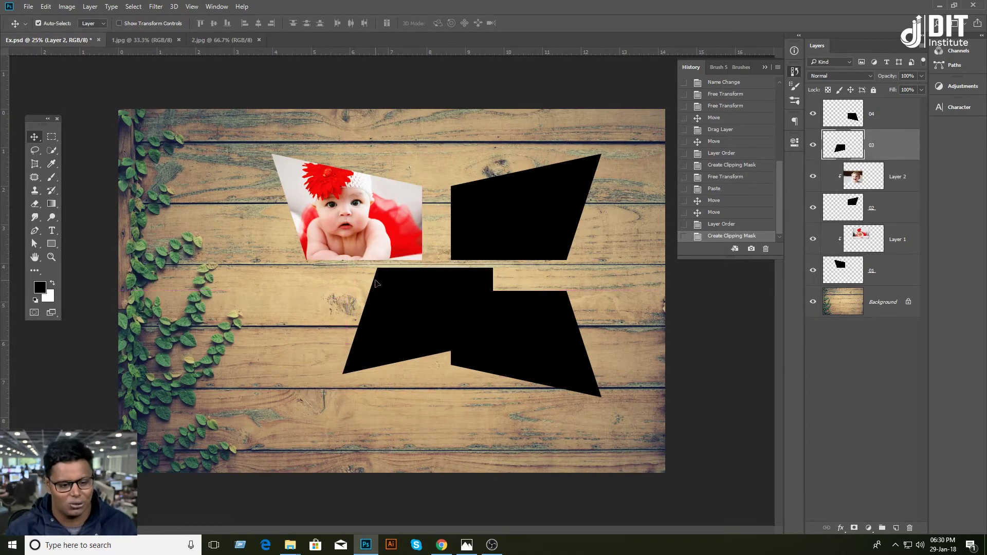
Keep the bottom-left frame in place and move the toddler photo over the top-right frame
left_click_drag(306, 307, 373, 281)
key("ctrl+z")
left_click(876, 174)
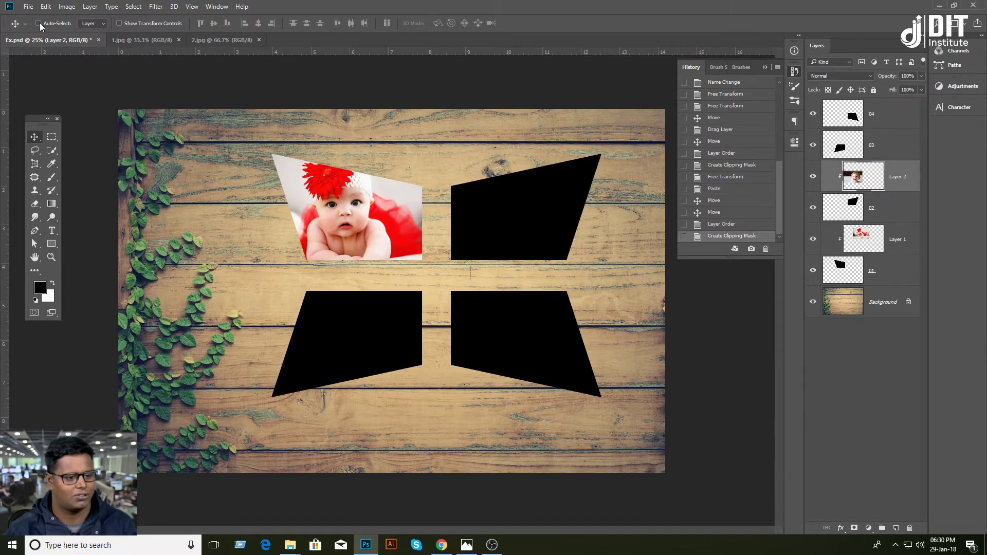
left_click_drag(252, 279, 504, 212)
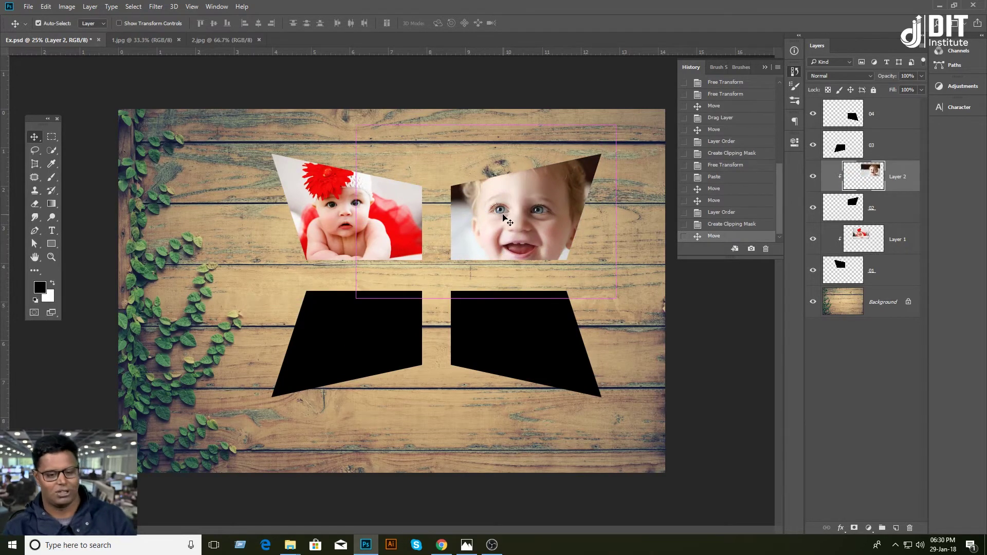
Scale the toddler photo to about 71% and position it to fill the top-right frame
key("ctrl+t")
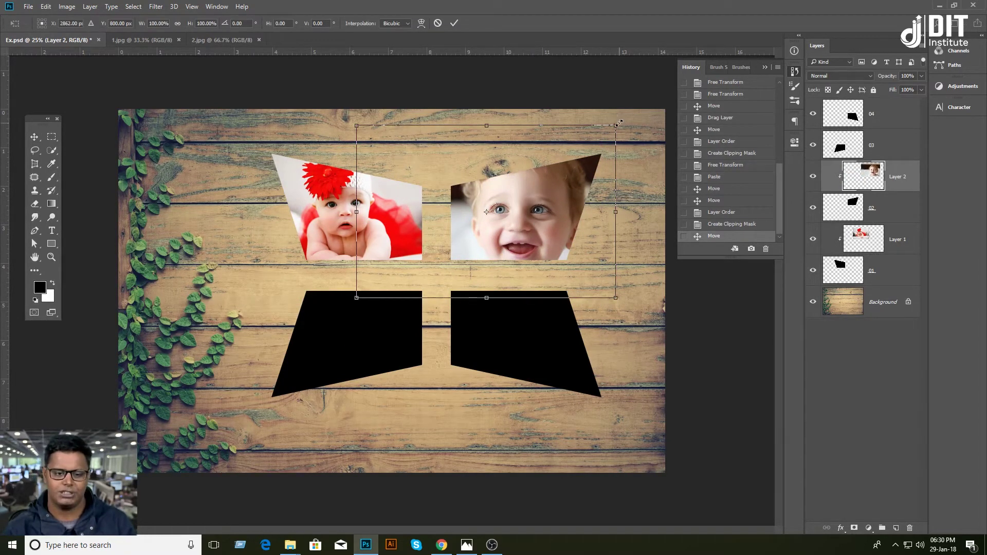
left_click_drag(618, 123, 540, 175)
left_click_drag(509, 222, 587, 192)
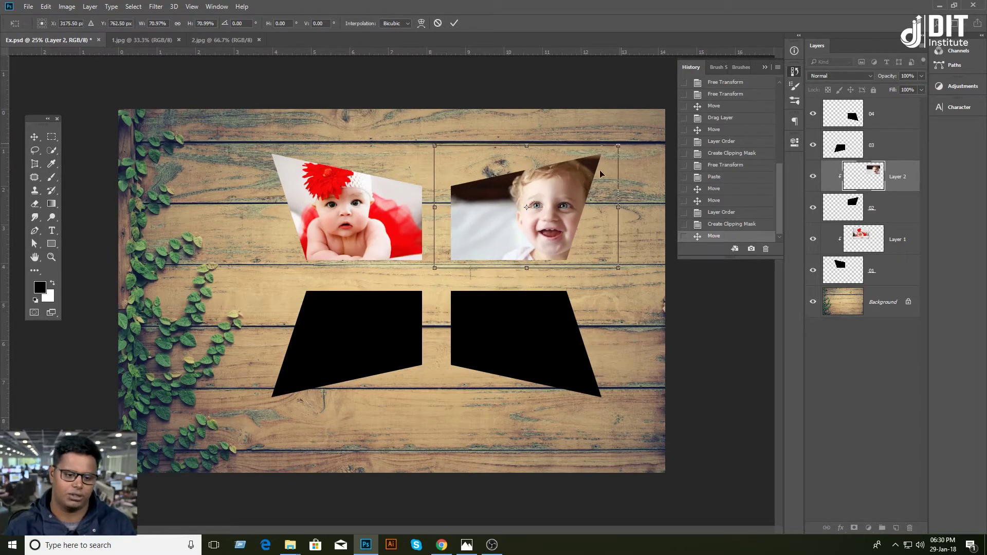
left_click_drag(434, 268, 465, 247)
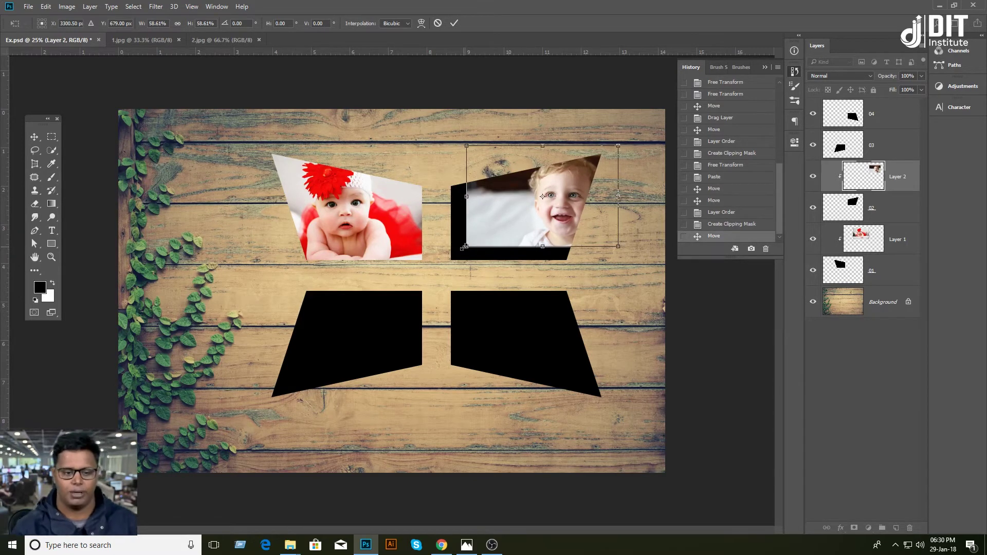
left_click_drag(618, 147, 592, 162)
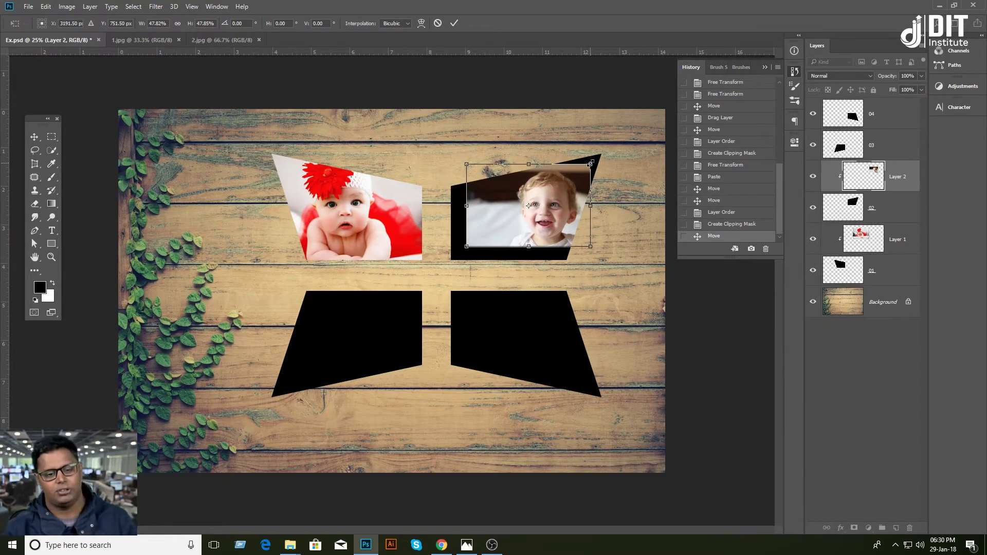
left_click_drag(592, 163, 615, 146)
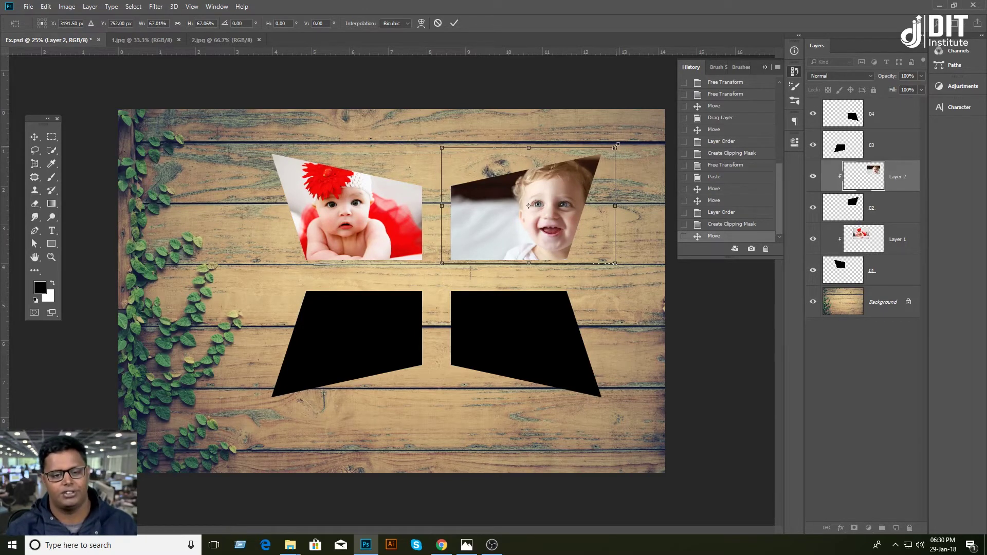
left_click_drag(617, 146, 621, 143)
left_click_drag(563, 203, 549, 205)
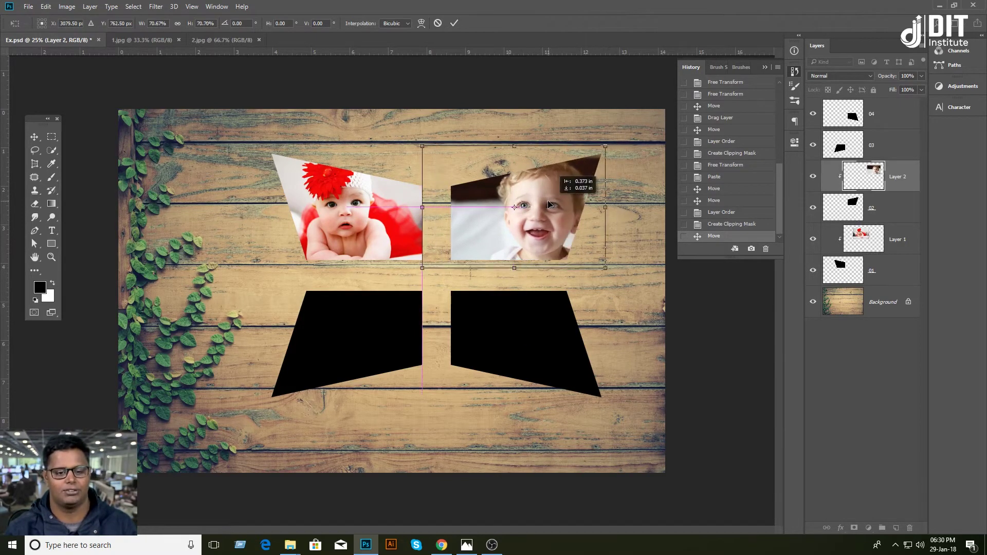
key("Return")
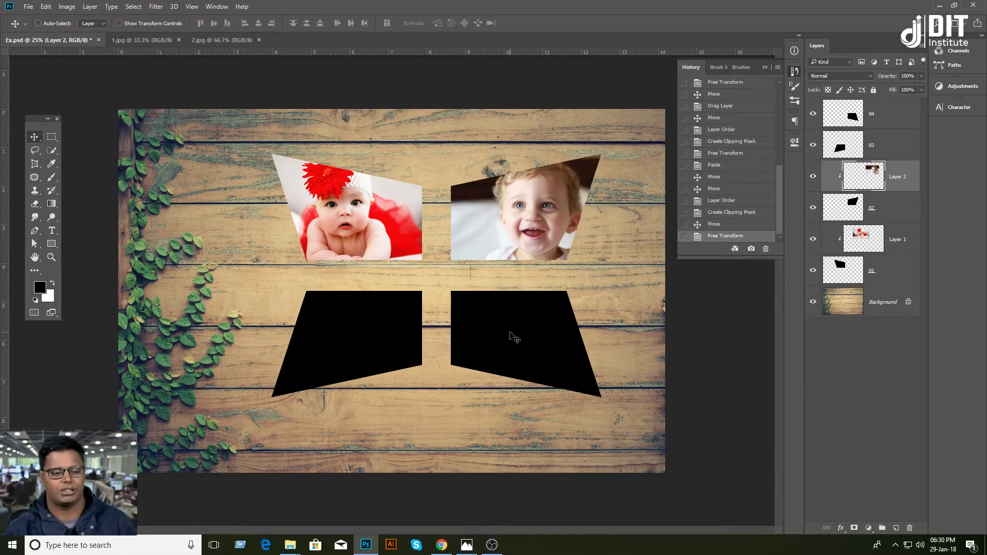
mouse_move(290, 544)
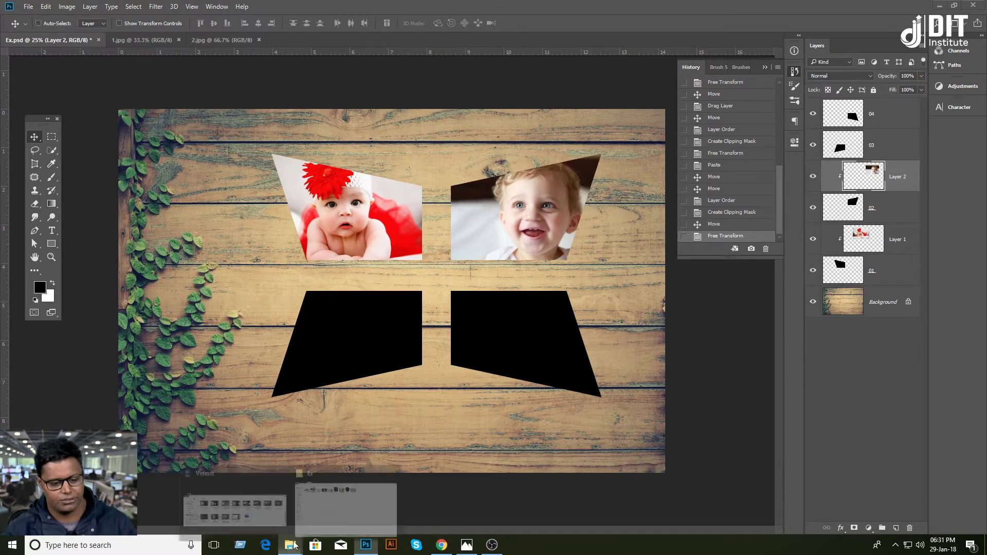
Drag 3.jpg from the source photo folder into Photoshop
left_click(326, 511)
left_click_drag(221, 85, 440, 542)
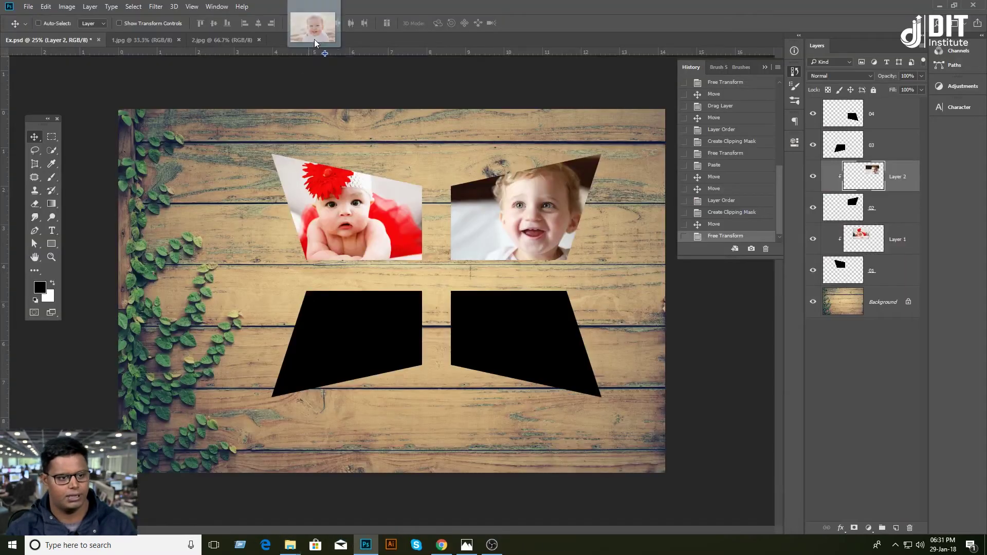
left_click_drag(439, 542, 315, 41)
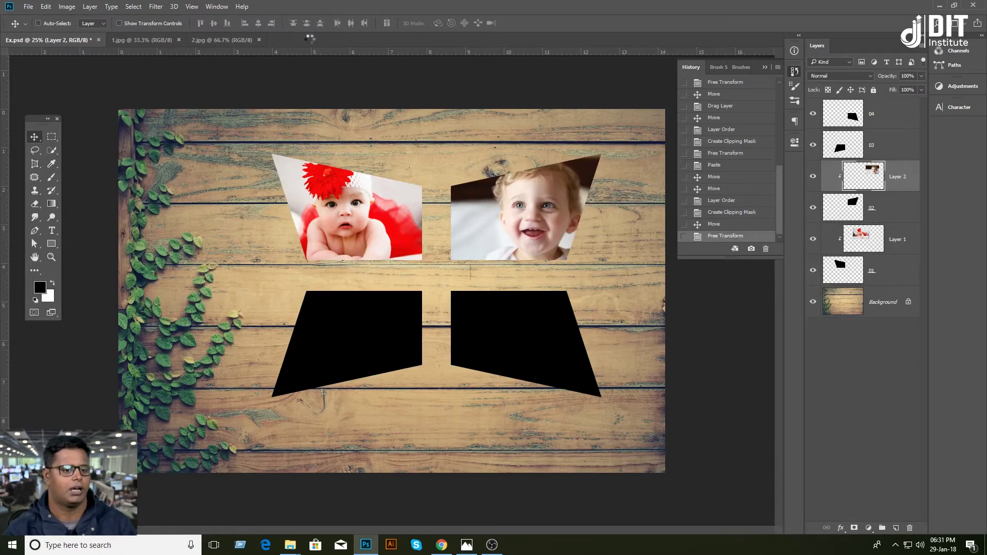
Copy 3.jpg into Ex.psd as Layer 3 above shape 03, clipped to it
mouse_move(307, 171)
left_mouse_down()
mouse_move(433, 211)
mouse_move(375, 340)
left_mouse_up()
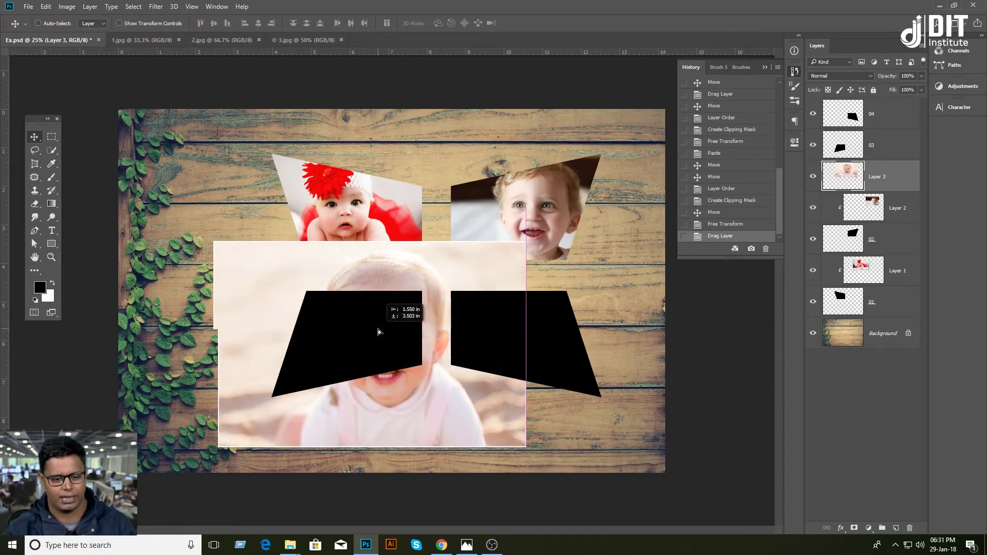
mouse_move(886, 174)
left_mouse_down()
mouse_move(889, 146)
mouse_move(887, 154)
left_mouse_up()
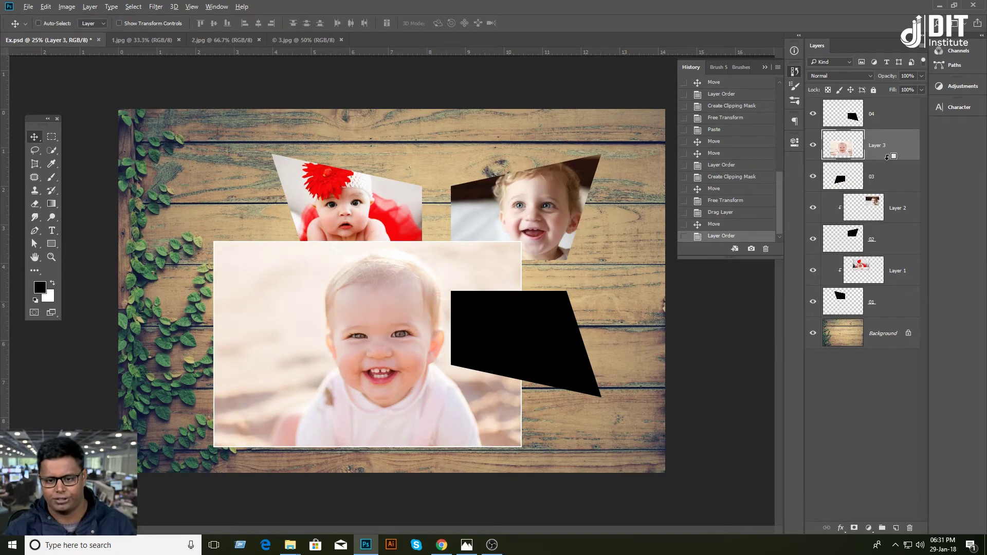
left_click(887, 160, "alt")
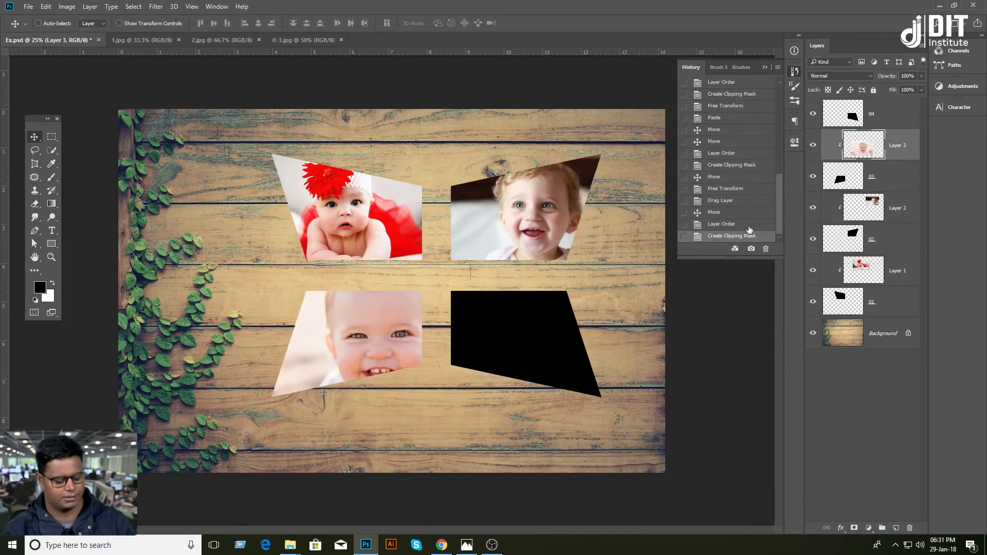
Scale the third photo to about 55% and shift it left inside the bottom-left frame
key("ctrl+t")
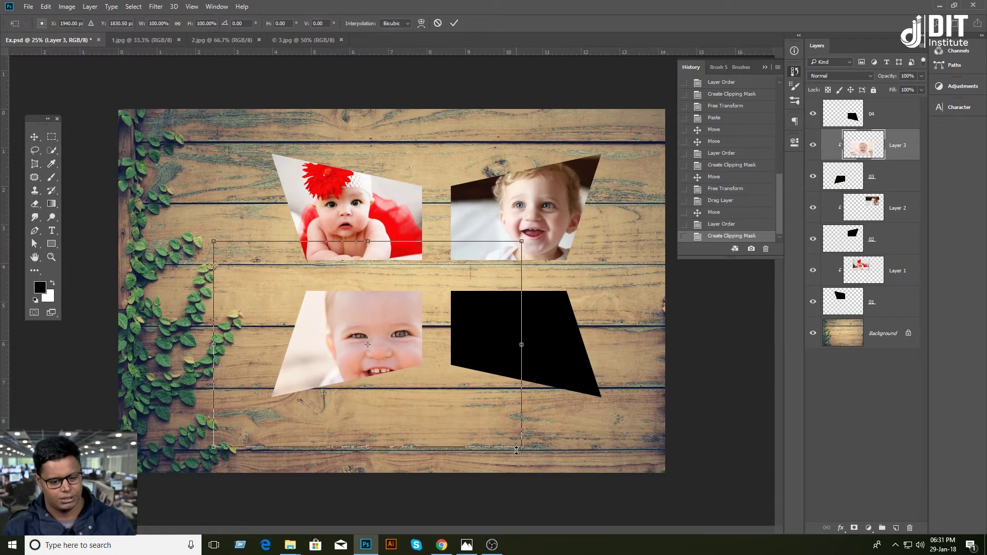
left_click_drag(523, 448, 451, 400)
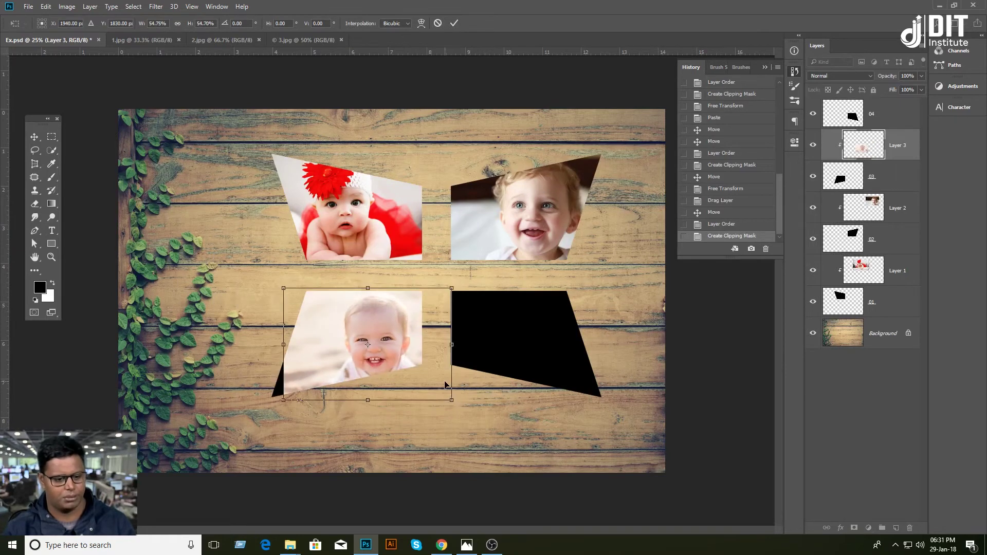
left_click_drag(382, 367, 361, 367)
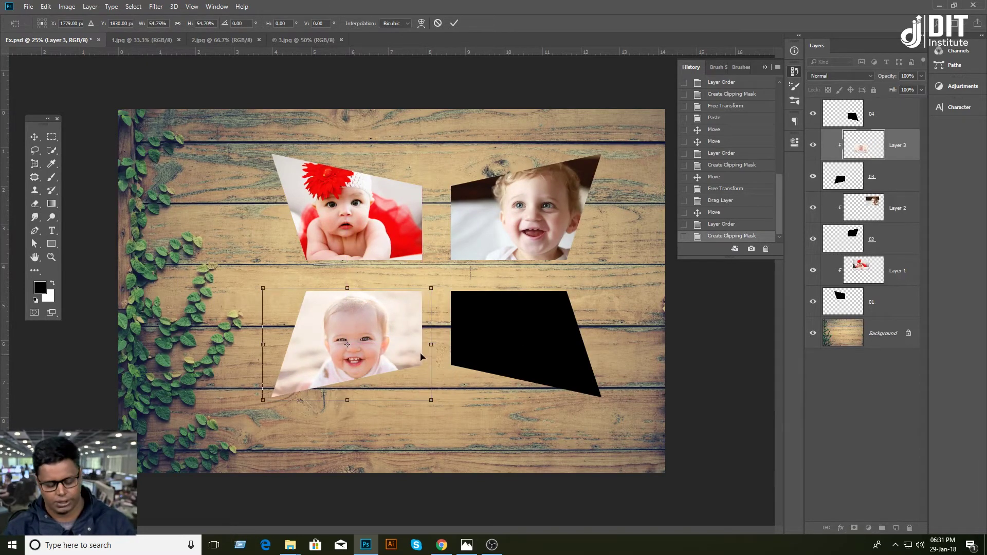
key("Return")
Select shape layer 04 and drag 4.jpg from the source folder toward Photoshop
left_click(894, 114)
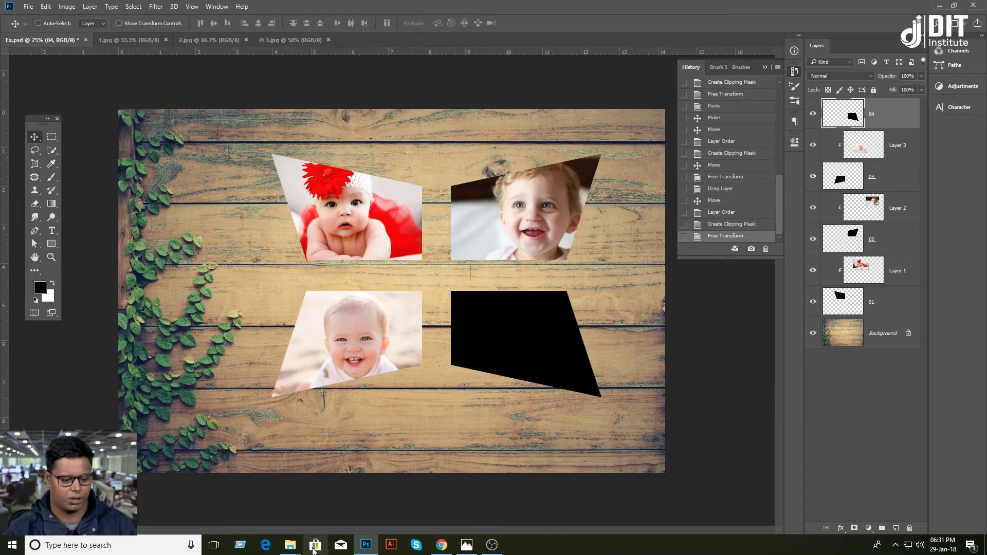
left_click(368, 526)
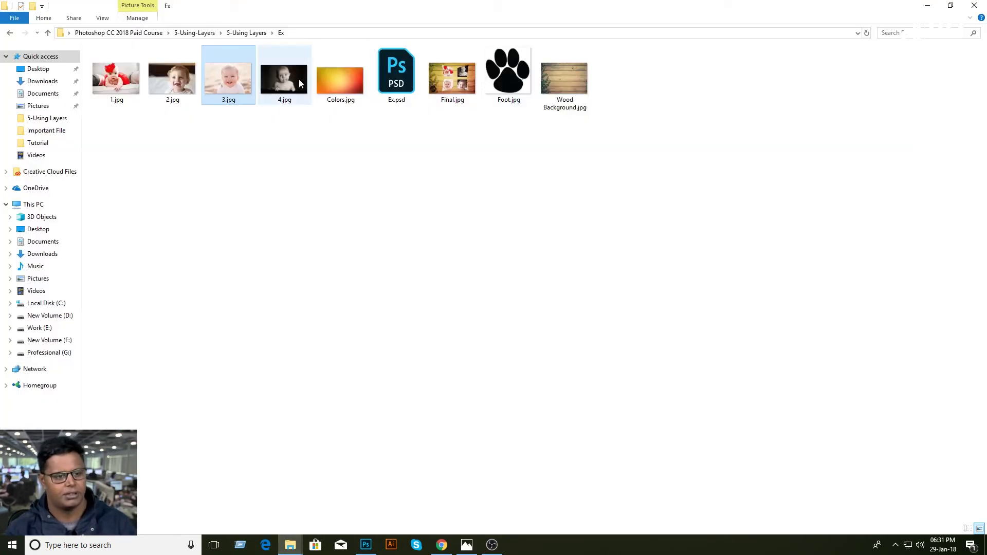
left_click_drag(296, 82, 366, 549)
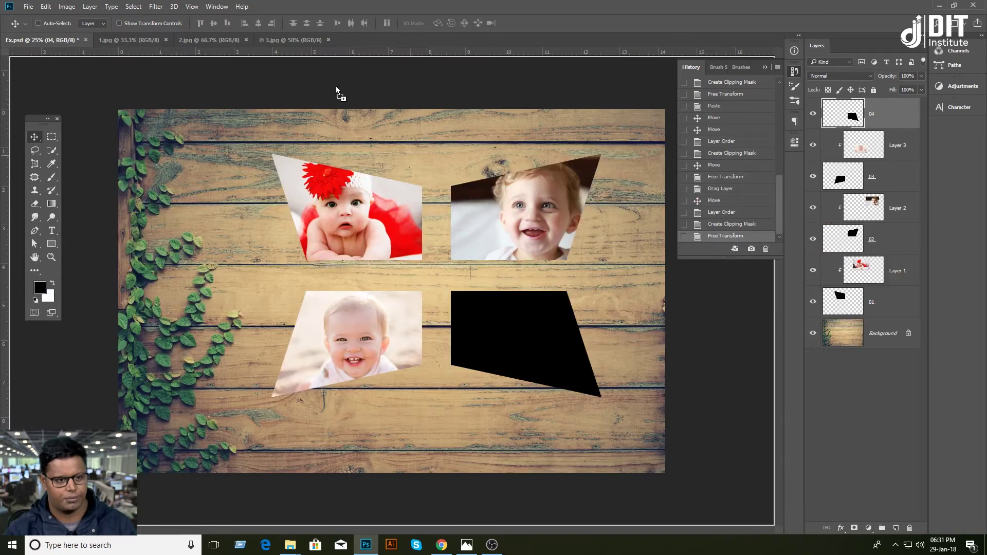
Paste the 4.jpg black-and-white photo into Ex.psd and clip it to shape 04
left_click_drag(365, 549, 354, 37)
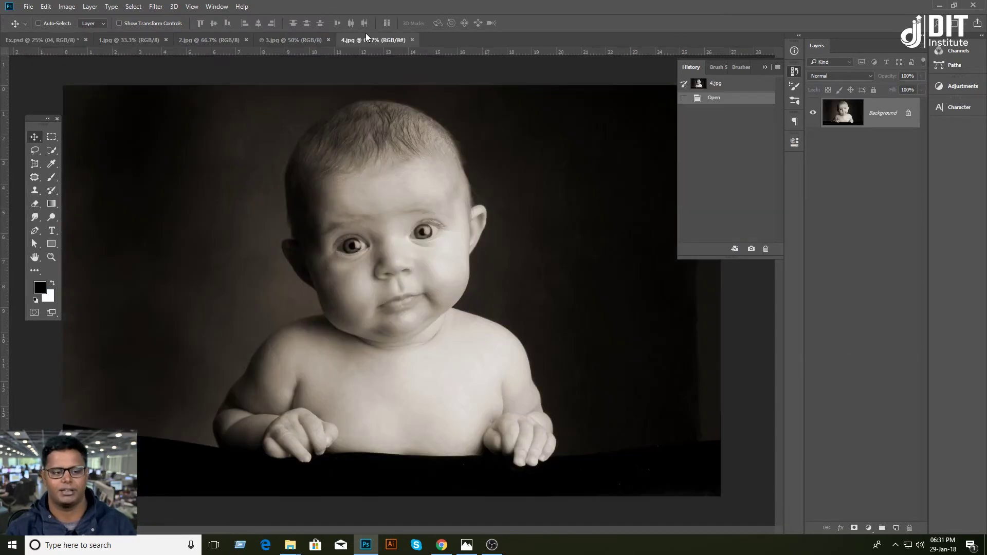
key("ctrl+a")
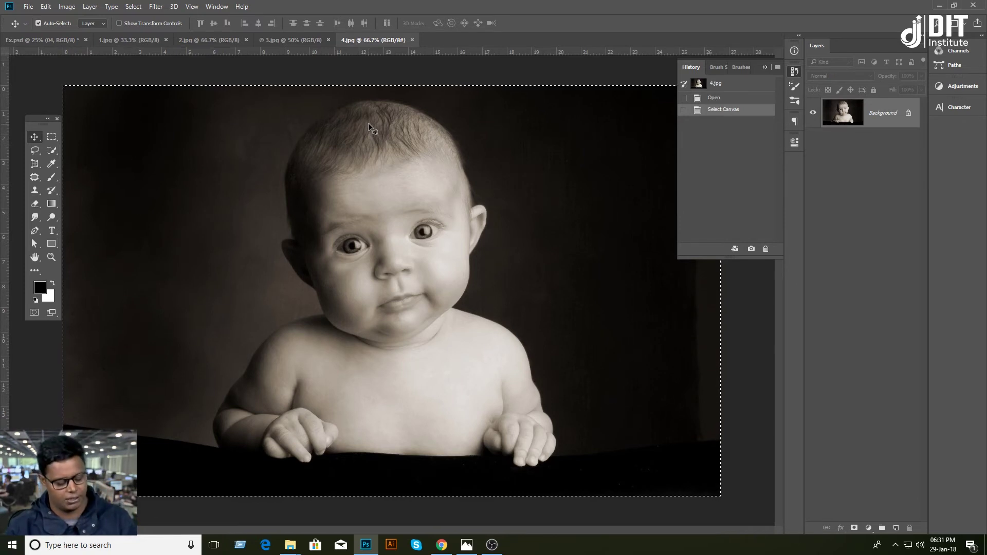
left_click(44, 40)
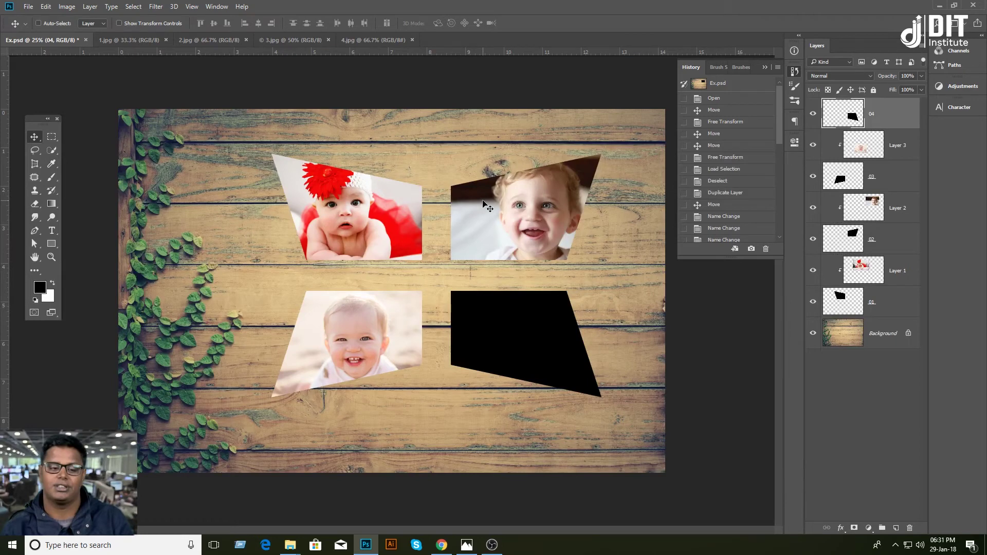
key("ctrl+v")
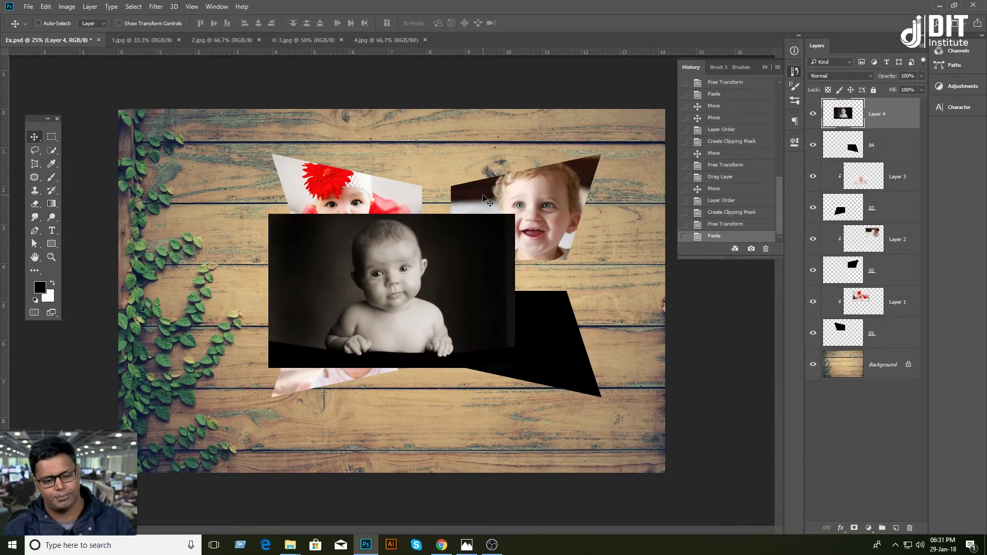
left_click_drag(351, 294, 480, 346)
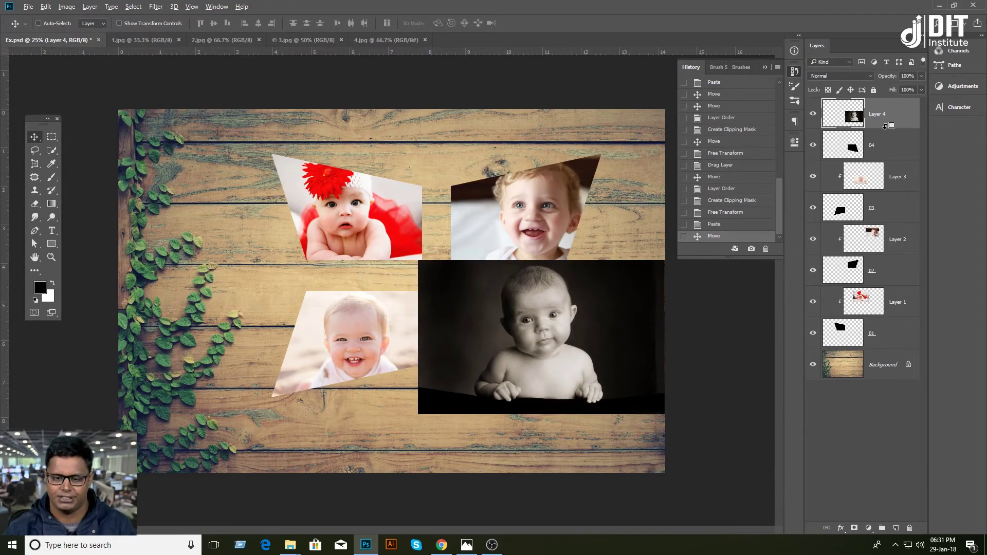
left_click(885, 126, "alt")
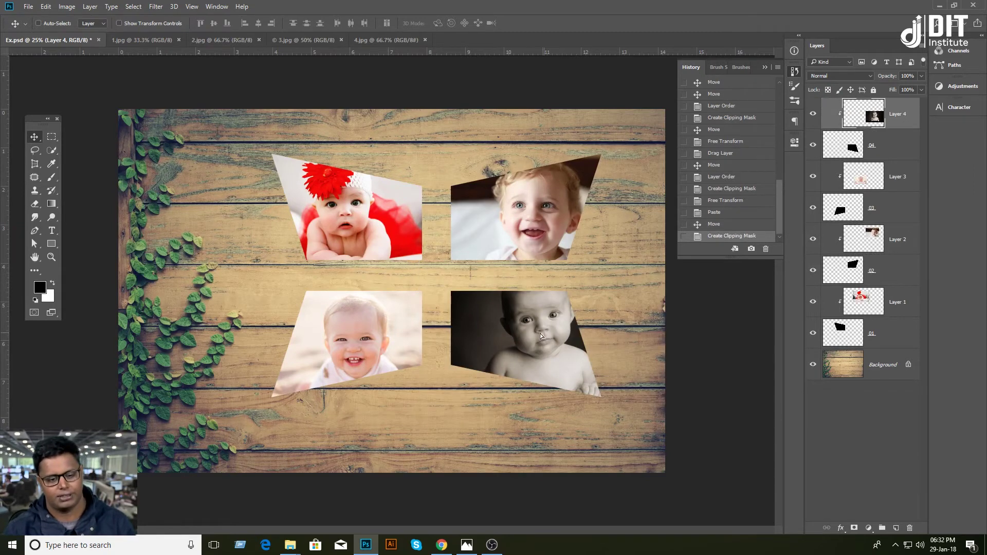
Scale the black-and-white photo to about 87% and position it within the lower-right frame
left_click_drag(539, 336, 537, 352)
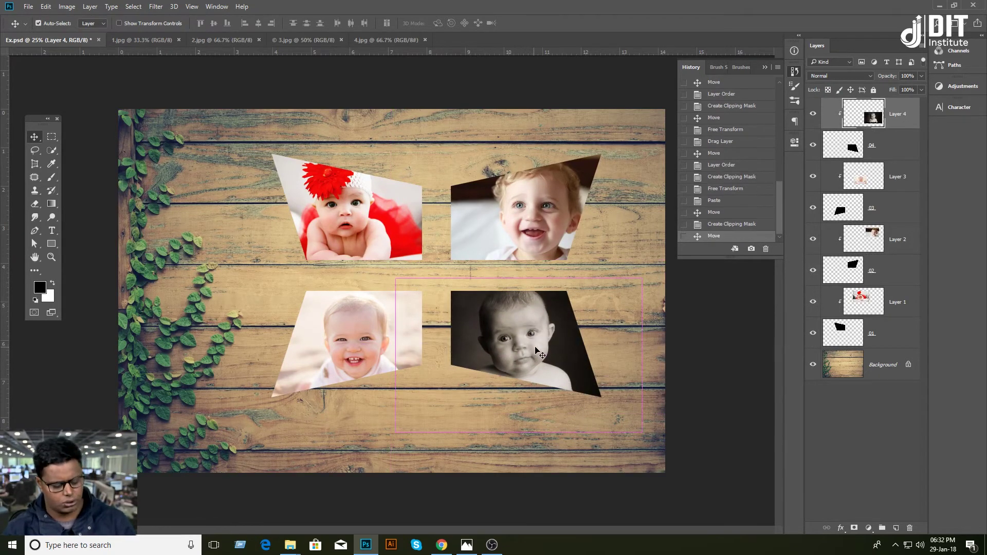
key("ctrl+t")
left_click_drag(640, 435, 612, 413)
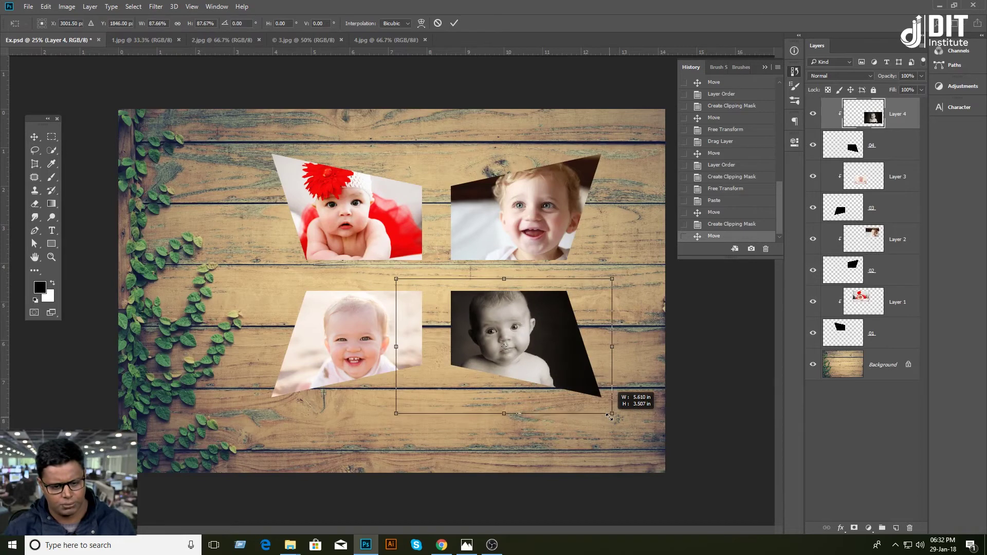
left_click_drag(543, 354, 565, 364)
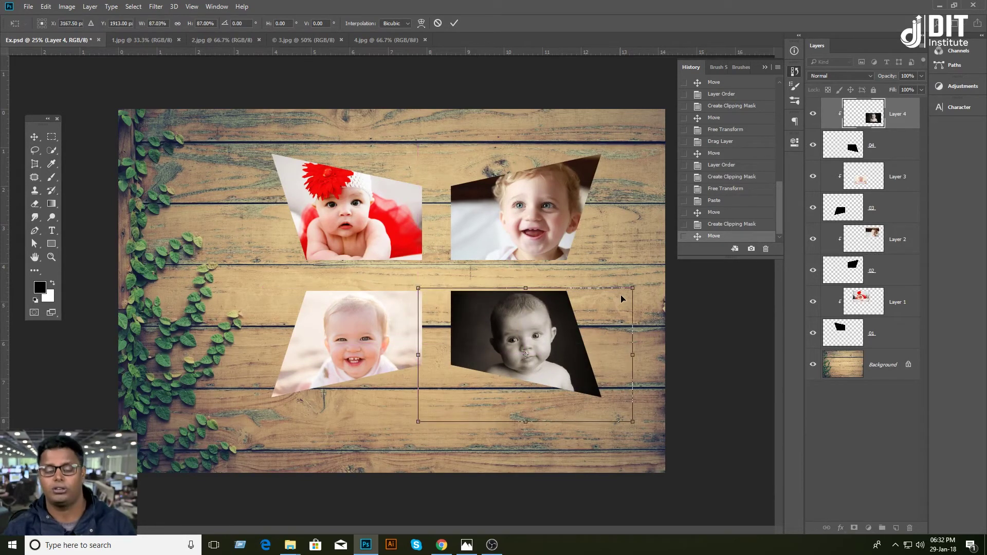
left_click_drag(627, 283, 624, 286)
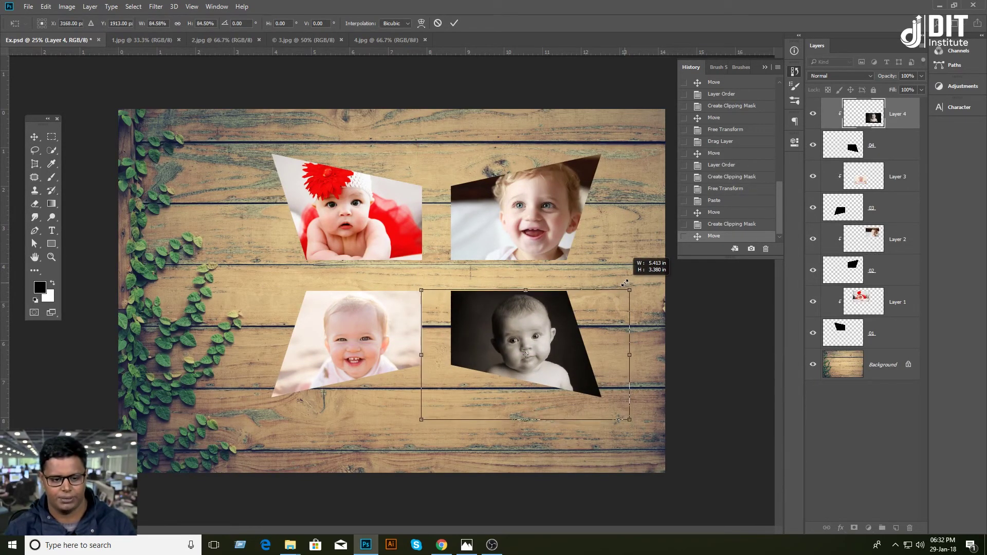
key("Return")
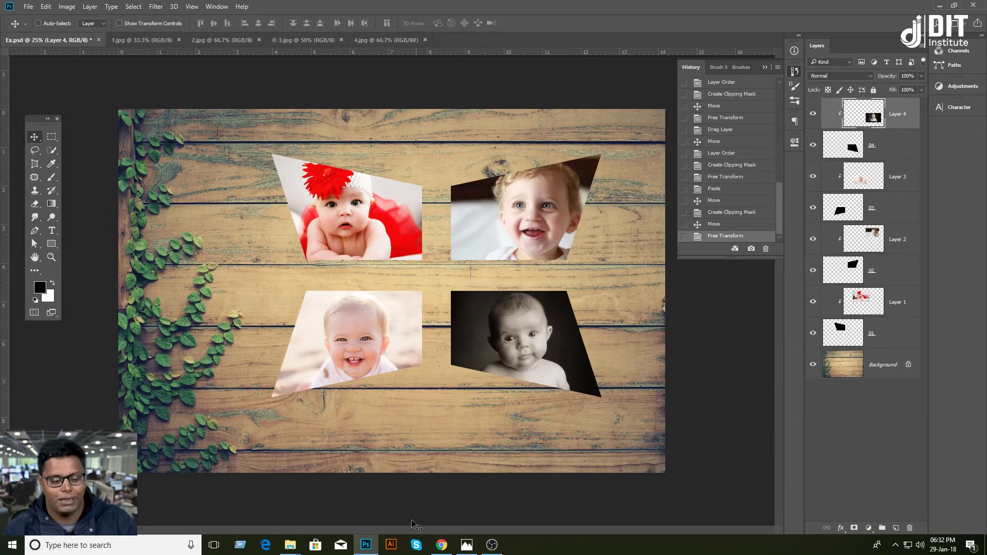
Drag Colors.jpg from the Ex folder onto Photoshop's tab bar to open it
mouse_move(290, 545)
left_click(315, 501)
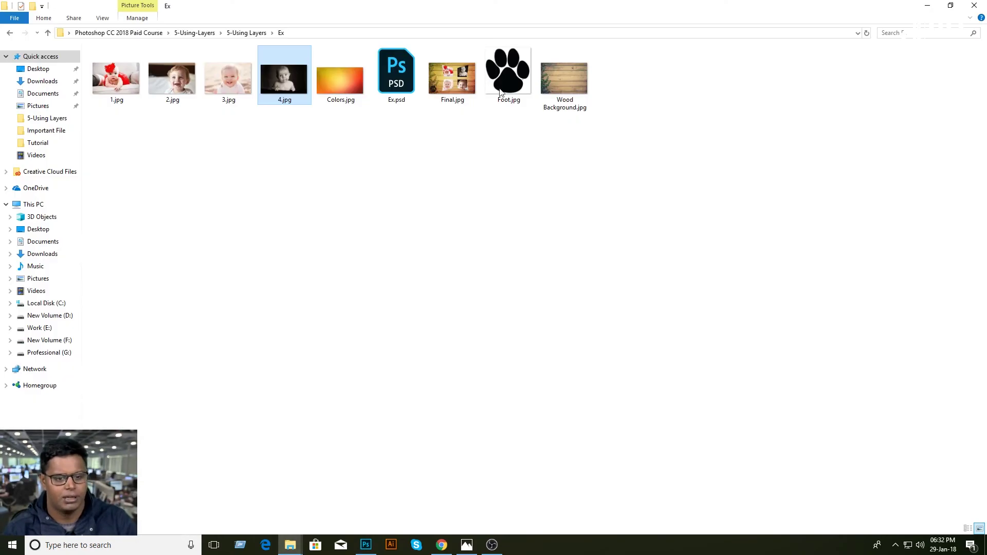
mouse_move(334, 81)
left_mouse_down()
mouse_move(380, 549)
mouse_move(319, 76)
left_mouse_up()
left_click_drag(451, 44, 453, 37)
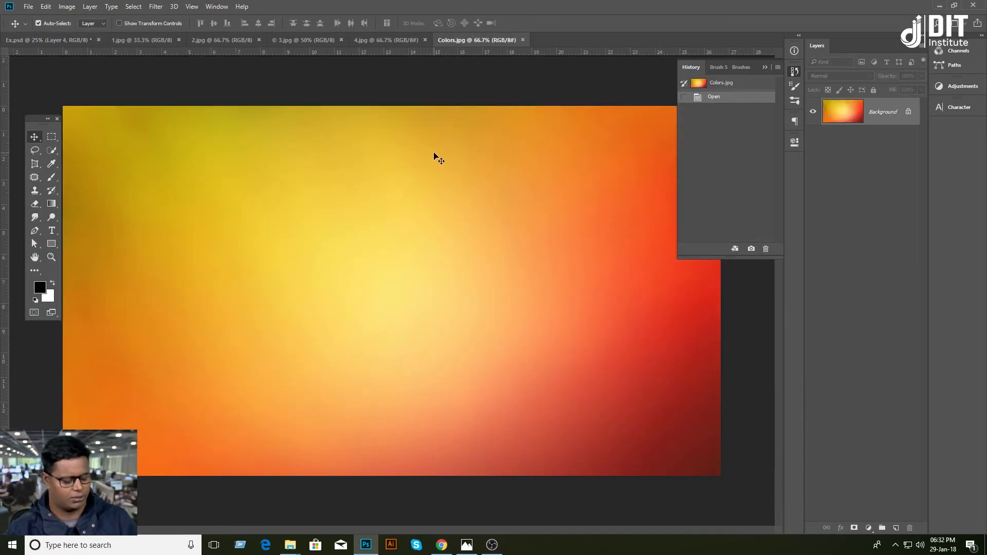
Copy the Colors.jpg gradient into Ex.psd as Layer 5, stretched edge to edge over the canvas
key("ctrl+a")
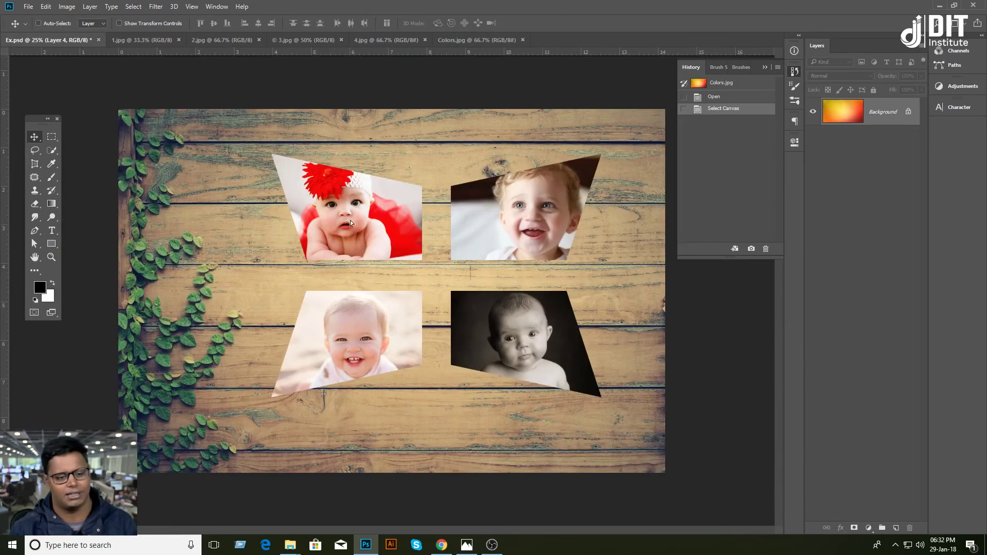
left_click_drag(66, 41, 358, 198)
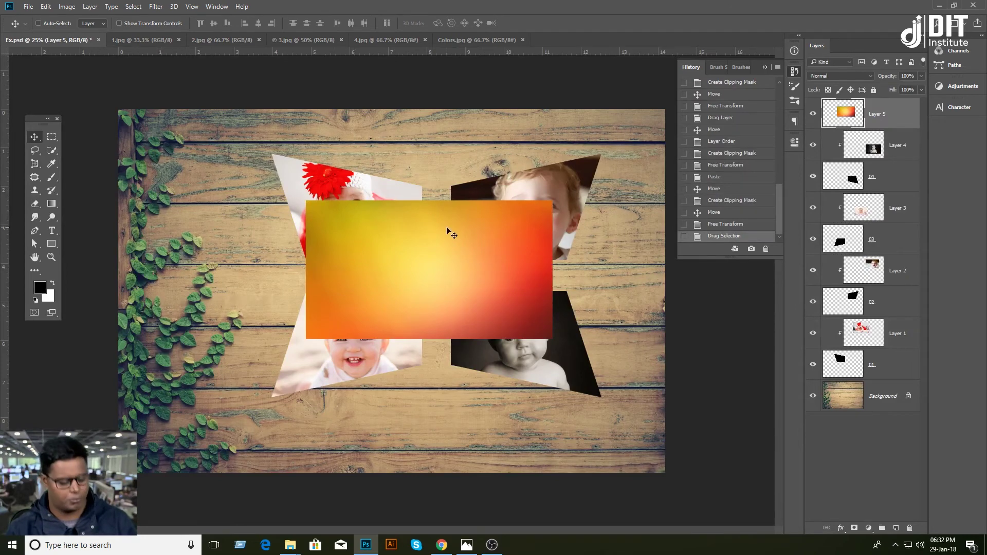
key("ctrl+t")
left_click_drag(556, 199, 672, 98)
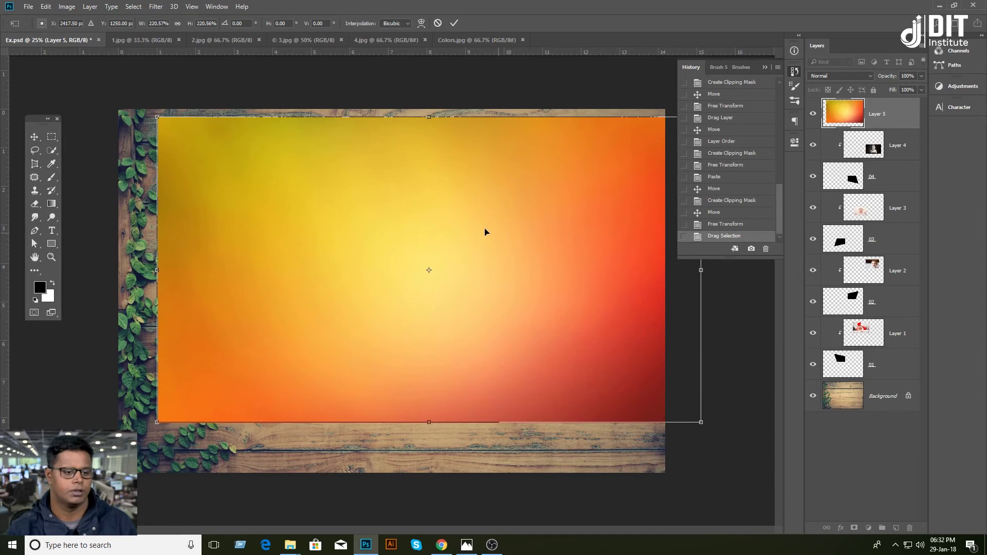
left_click_drag(493, 233, 456, 220)
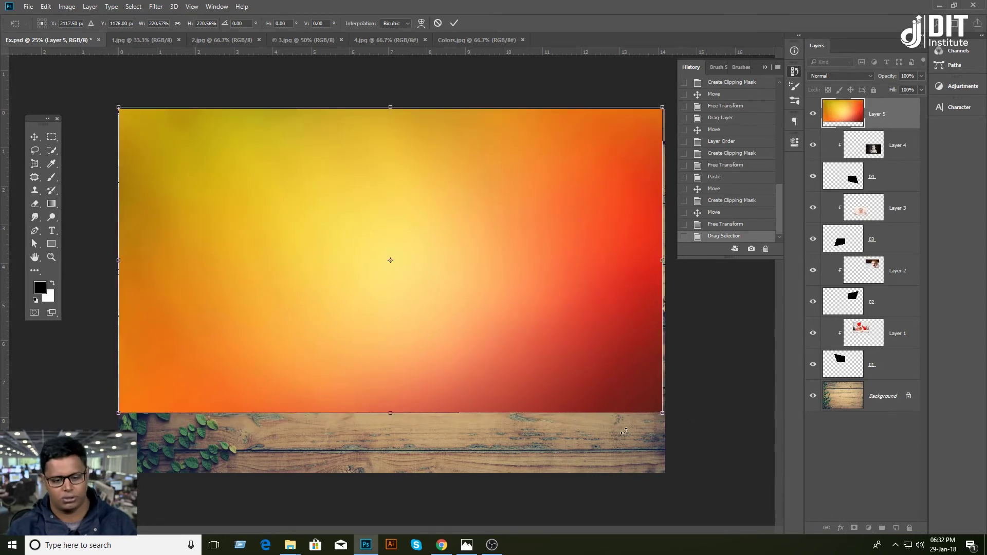
left_click_drag(389, 412, 391, 472)
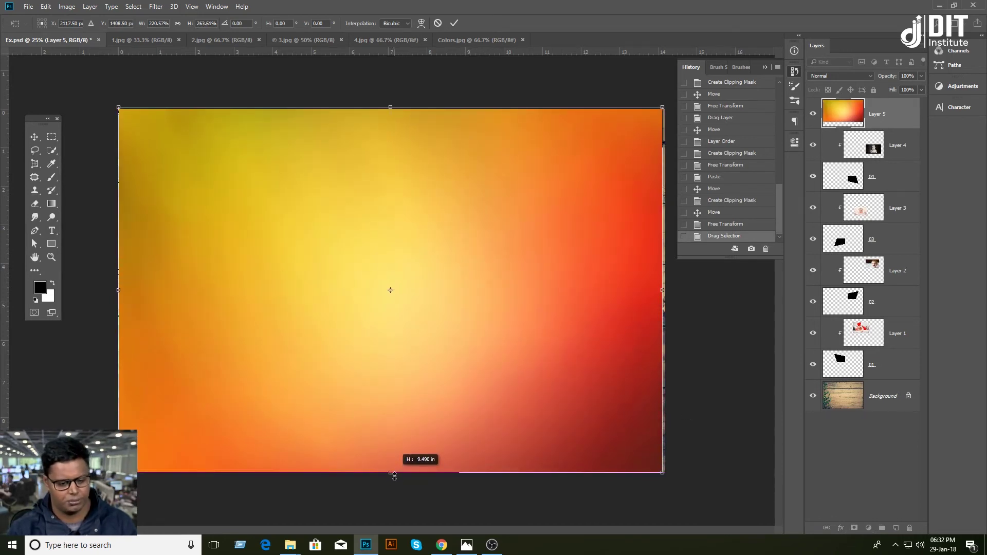
left_click_drag(662, 299, 665, 291)
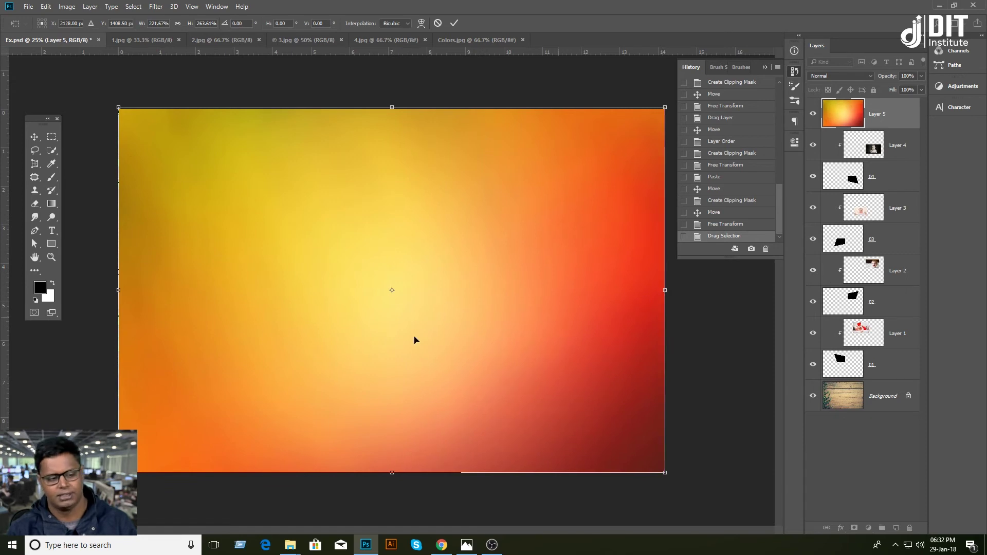
left_click_drag(119, 284, 119, 286)
key("Return")
Set Layer 5's blend mode to Soft Light with 52% opacity
left_click(861, 76)
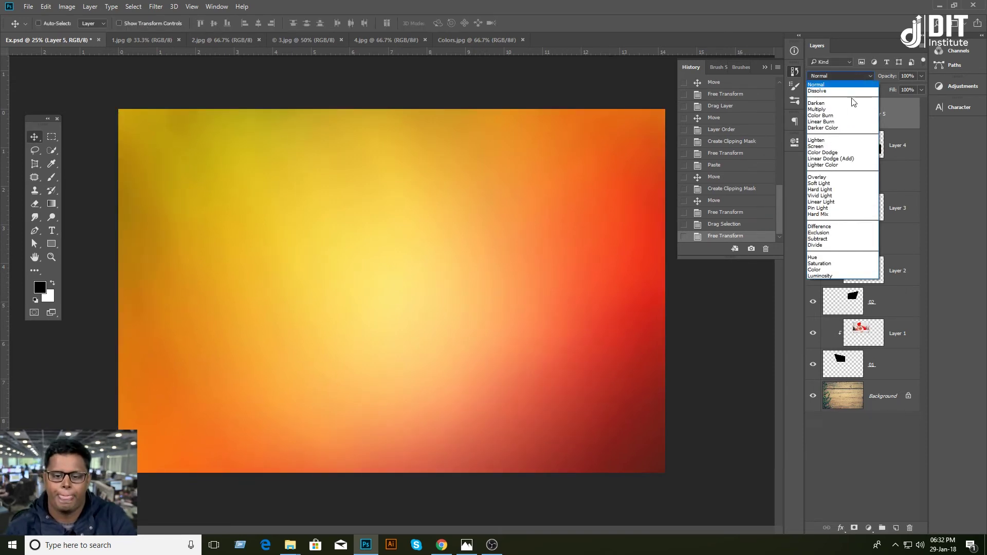
left_click(844, 80)
key("Down")
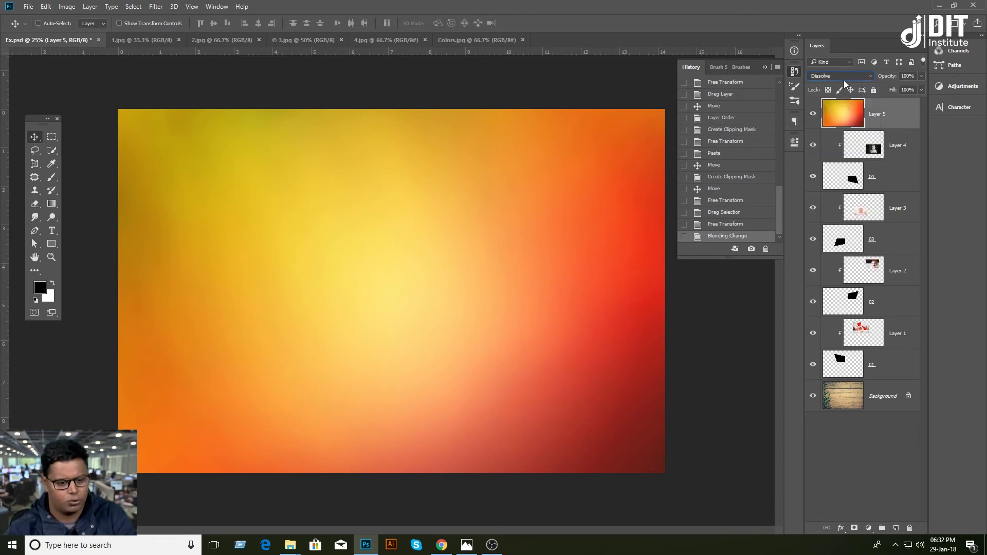
key("Down")
key("Down")
key("Down")
key("Down")
key("Down")
key("Down")
key("Down")
key("Down")
key("Down")
key("Down")
key("Down")
key("Down")
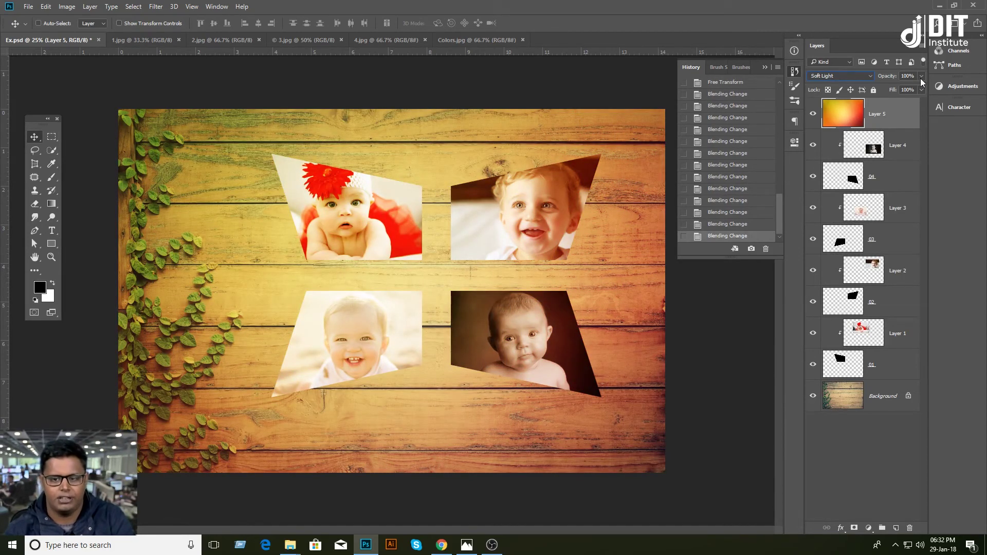
left_click_drag(891, 78, 876, 81)
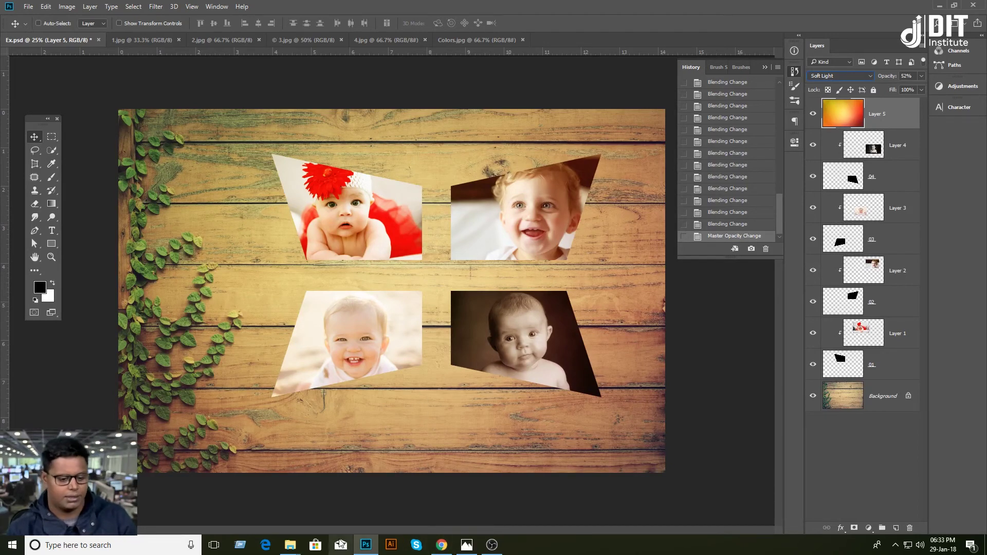
mouse_move(290, 545)
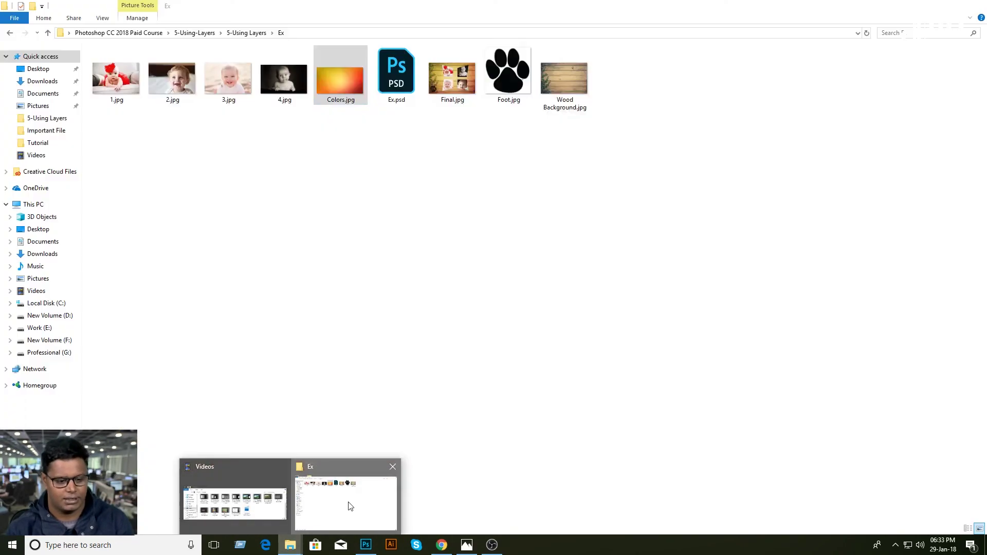
Drag Foot.jpg from the source folder and place it into the collage
left_click(346, 501)
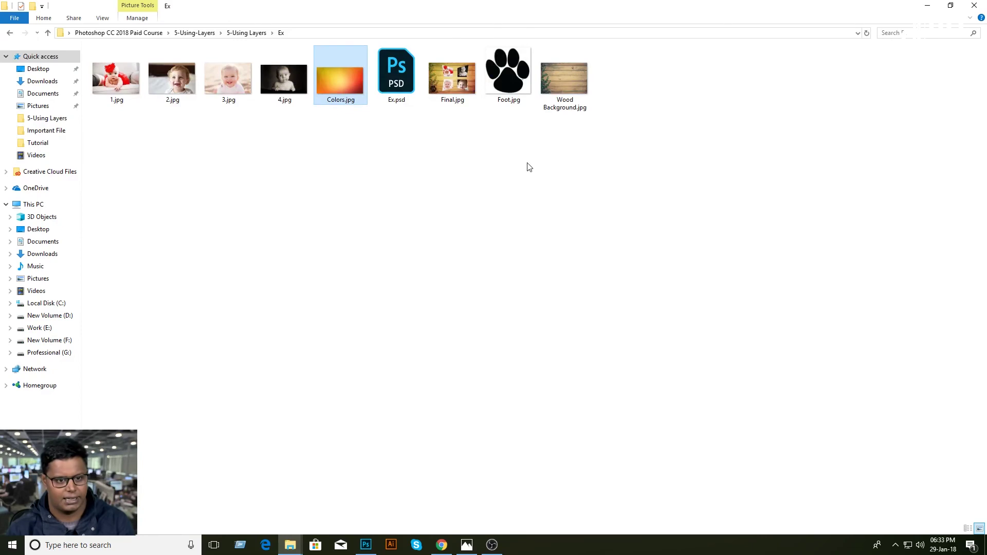
left_click(515, 88)
left_click_drag(509, 79, 372, 548)
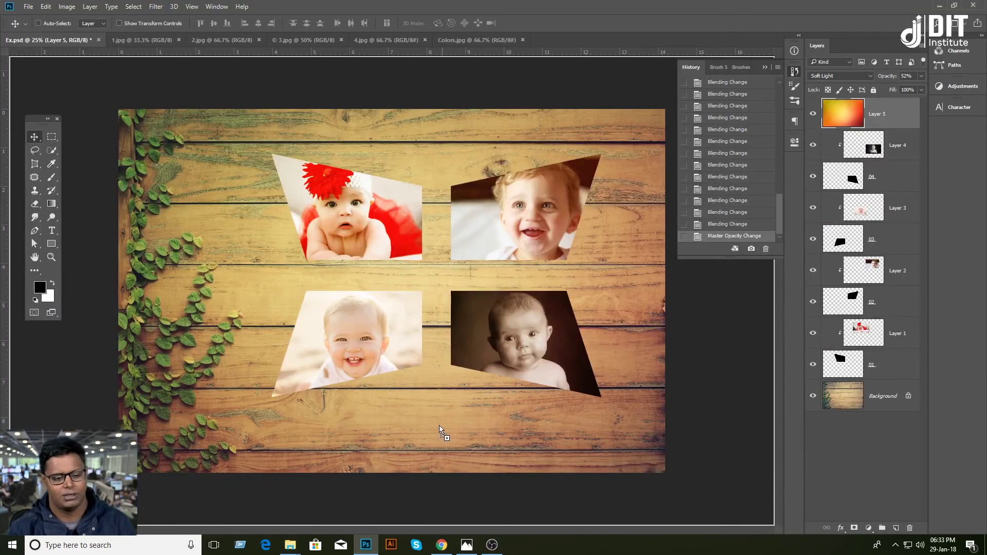
left_click_drag(372, 548, 437, 401)
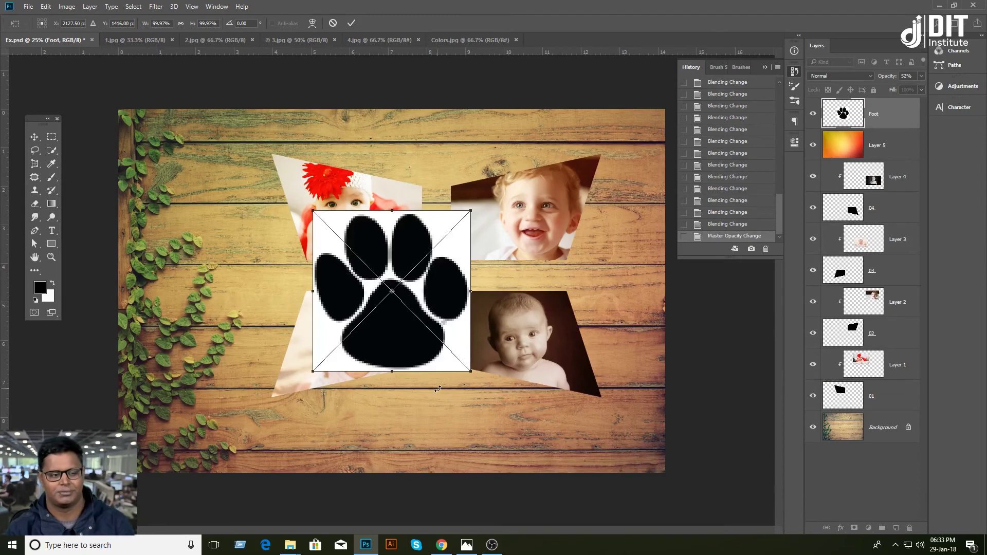
Delete the placed paw layer, open Foot.jpg separately with everything selected, and return to Ex.psd
key("Return")
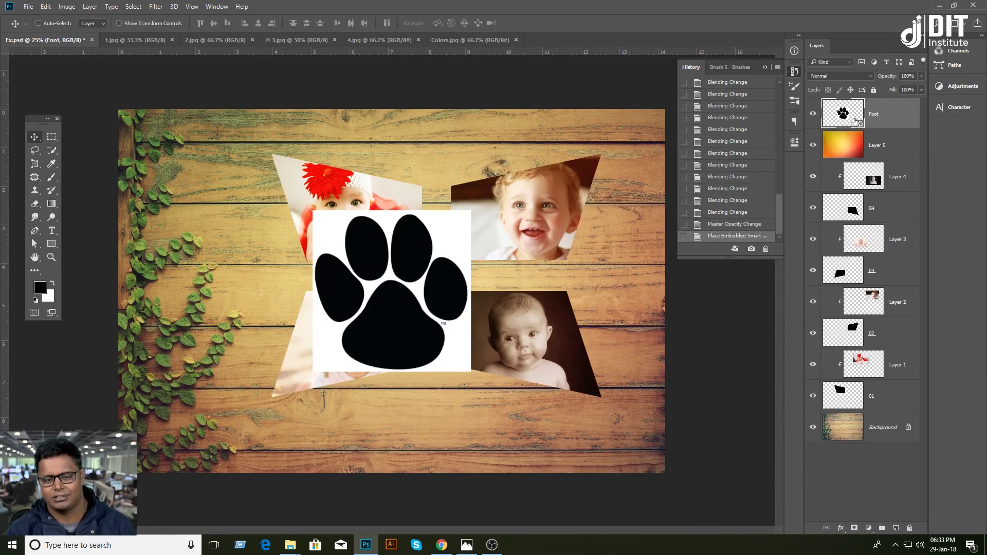
key("Delete")
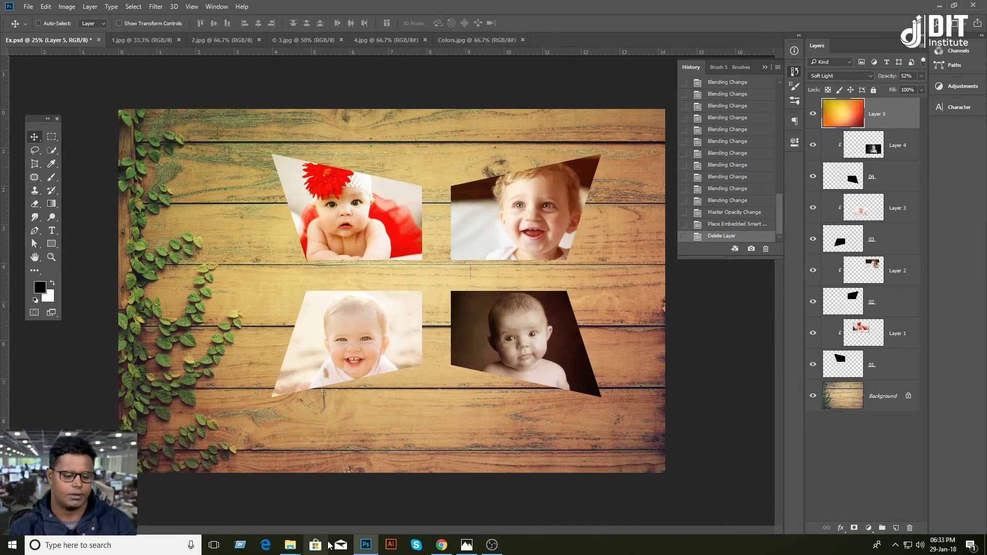
left_click(290, 546)
left_click(382, 494)
mouse_move(509, 95)
left_mouse_down()
mouse_move(362, 546)
mouse_move(545, 37)
left_mouse_up()
key("ctrl+a")
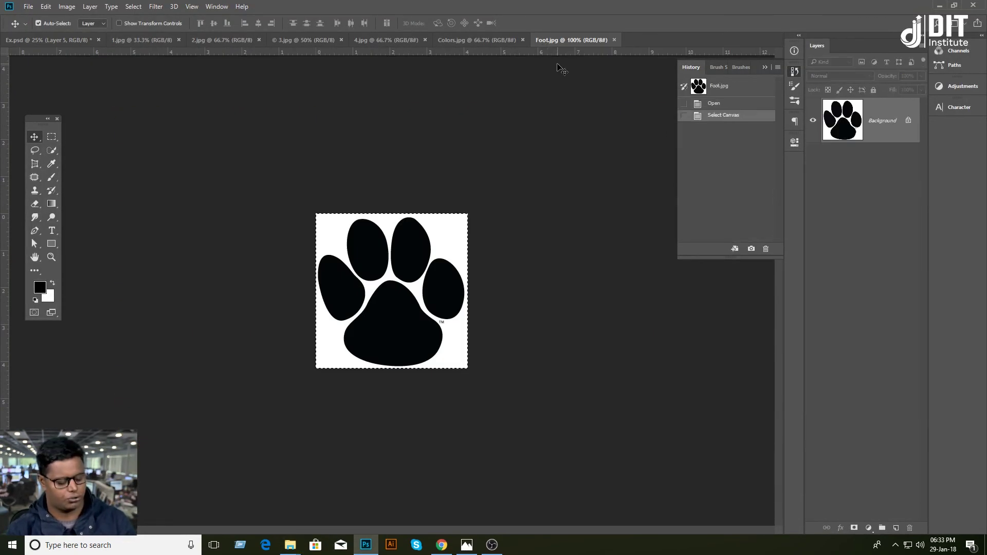
left_click(67, 37)
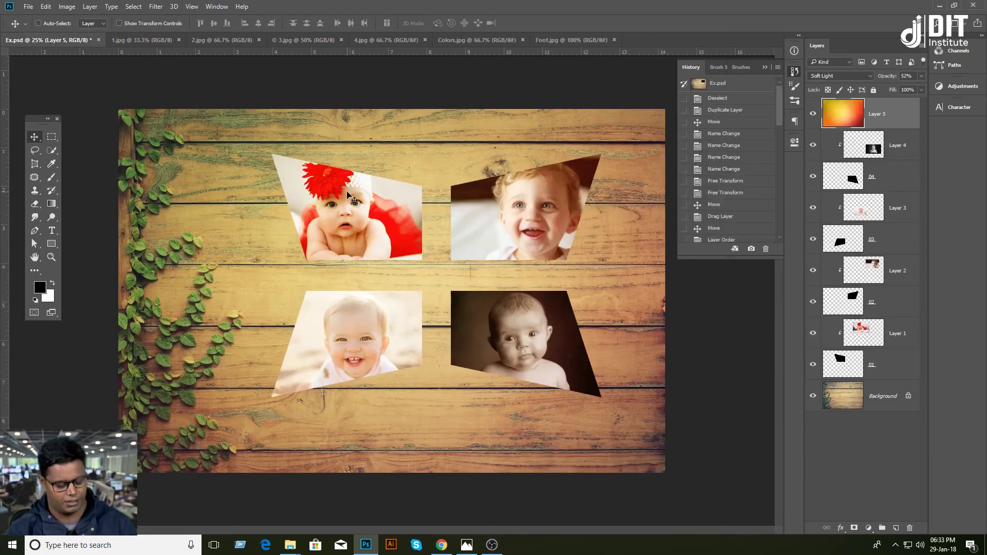
Paste the paw as Layer 6 in Darken mode, doubled in size at bottom centre
key("ctrl+v")
left_click_drag(403, 291, 449, 446)
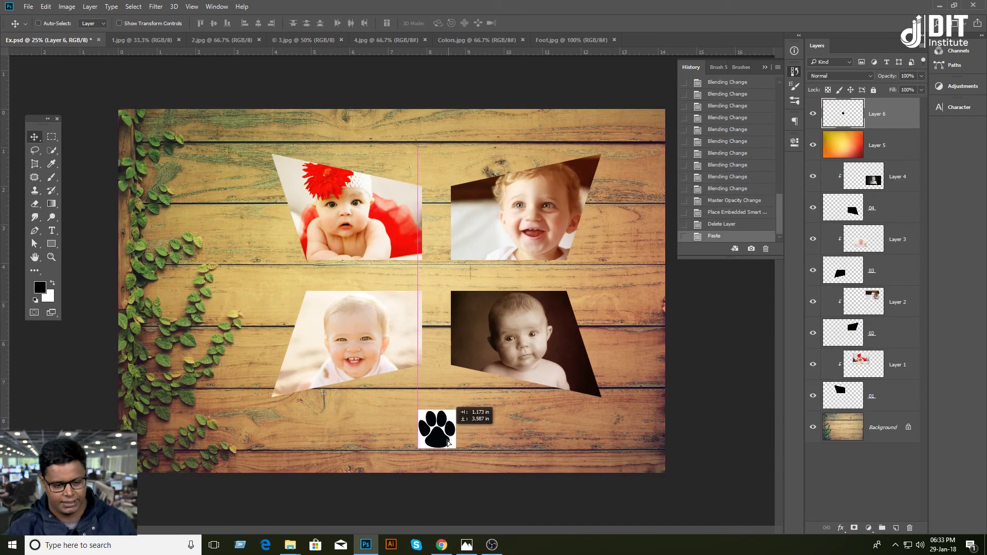
left_click(826, 80)
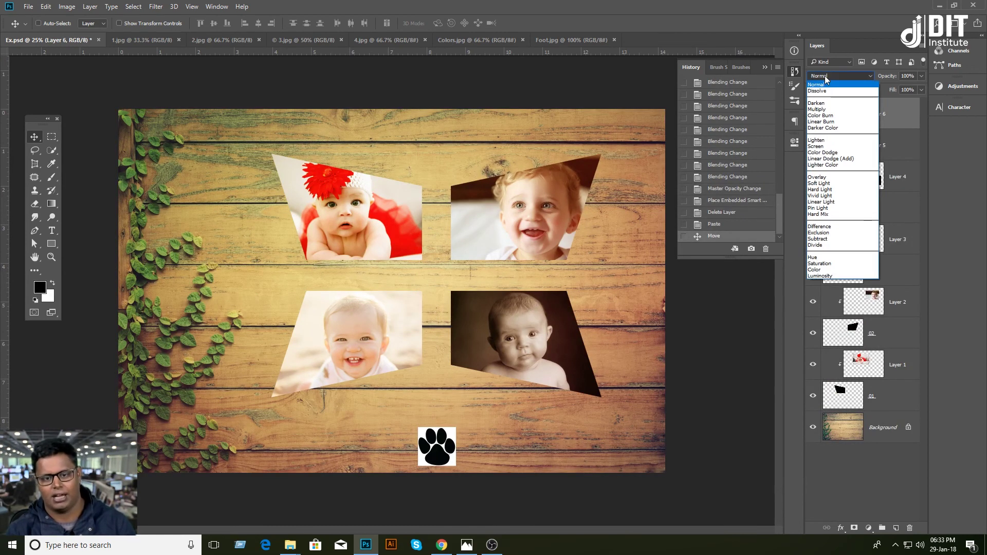
key("Down")
key("Down")
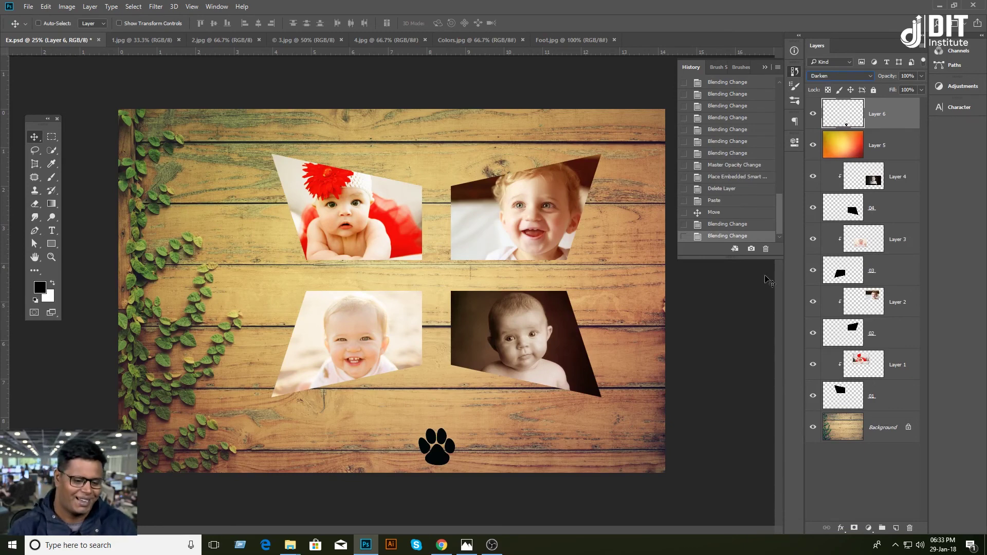
left_click_drag(439, 456, 429, 439)
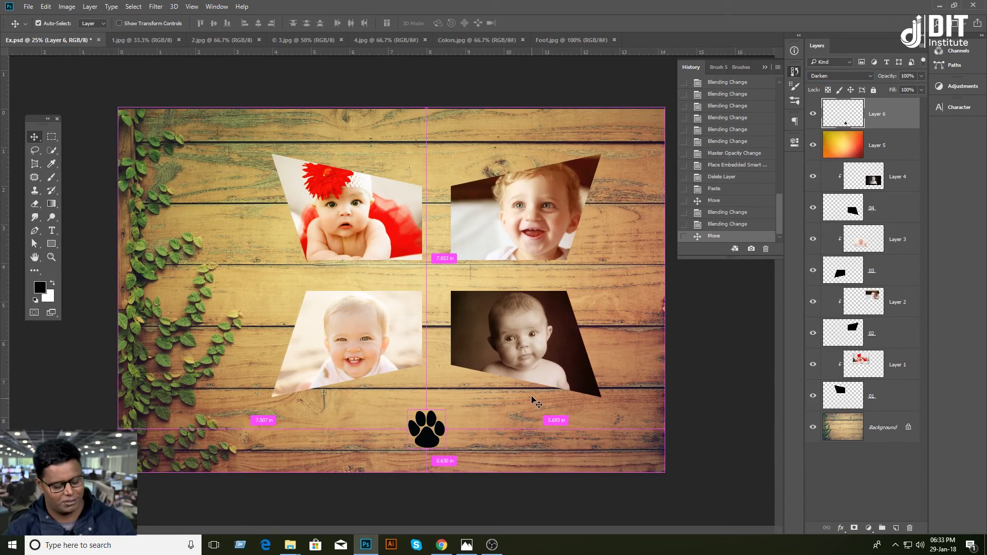
key("ctrl+t")
left_click_drag(446, 410, 466, 392)
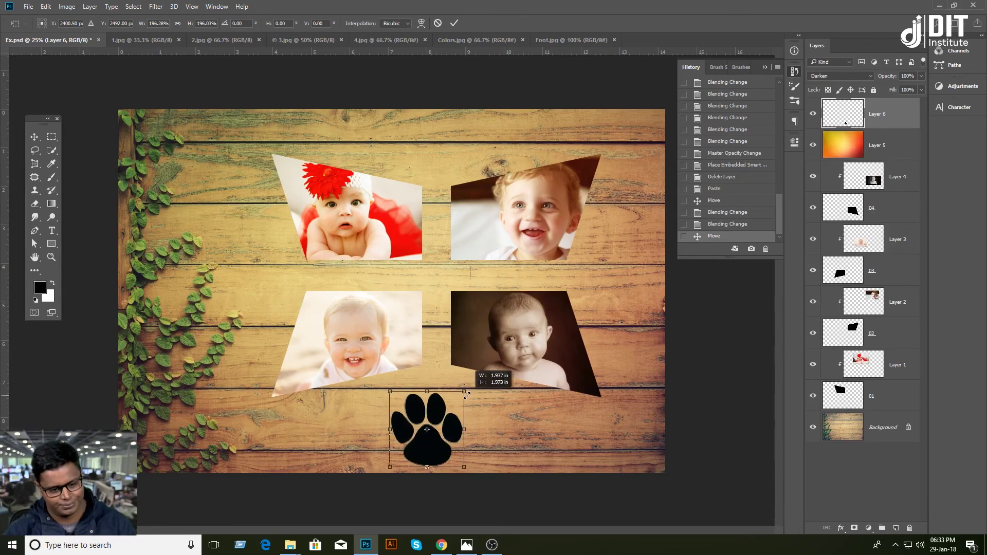
key("Return")
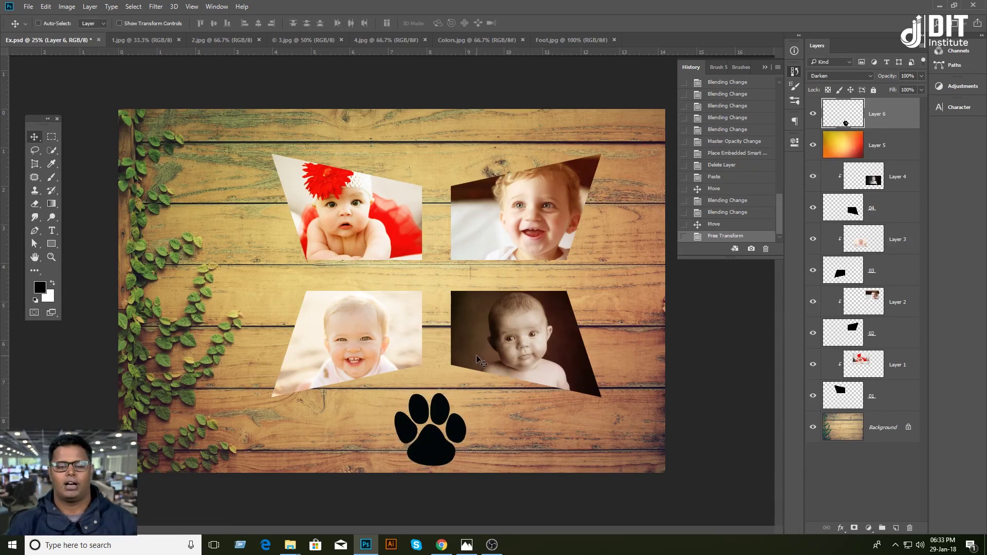